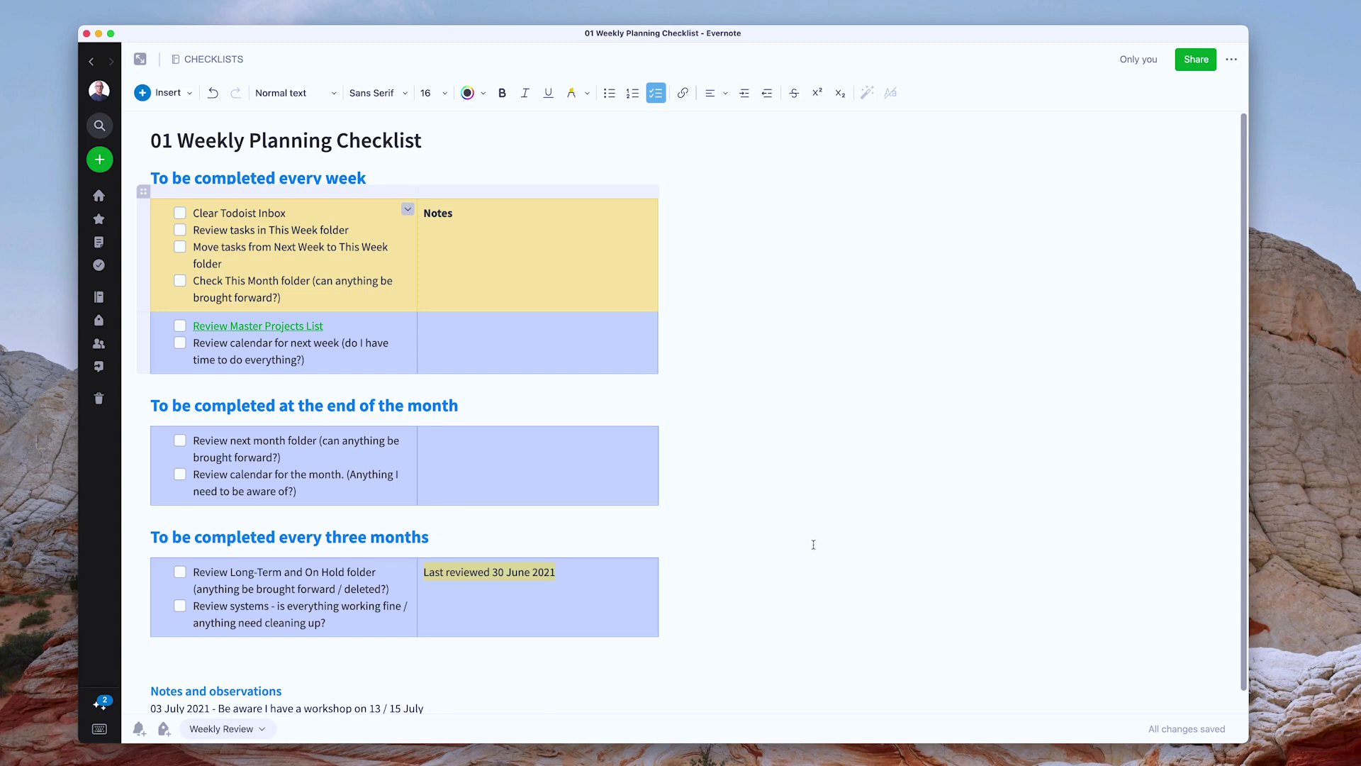
Select and clear rows in the weekly, end-of-month and three-months checklist tables
left_click(284, 178)
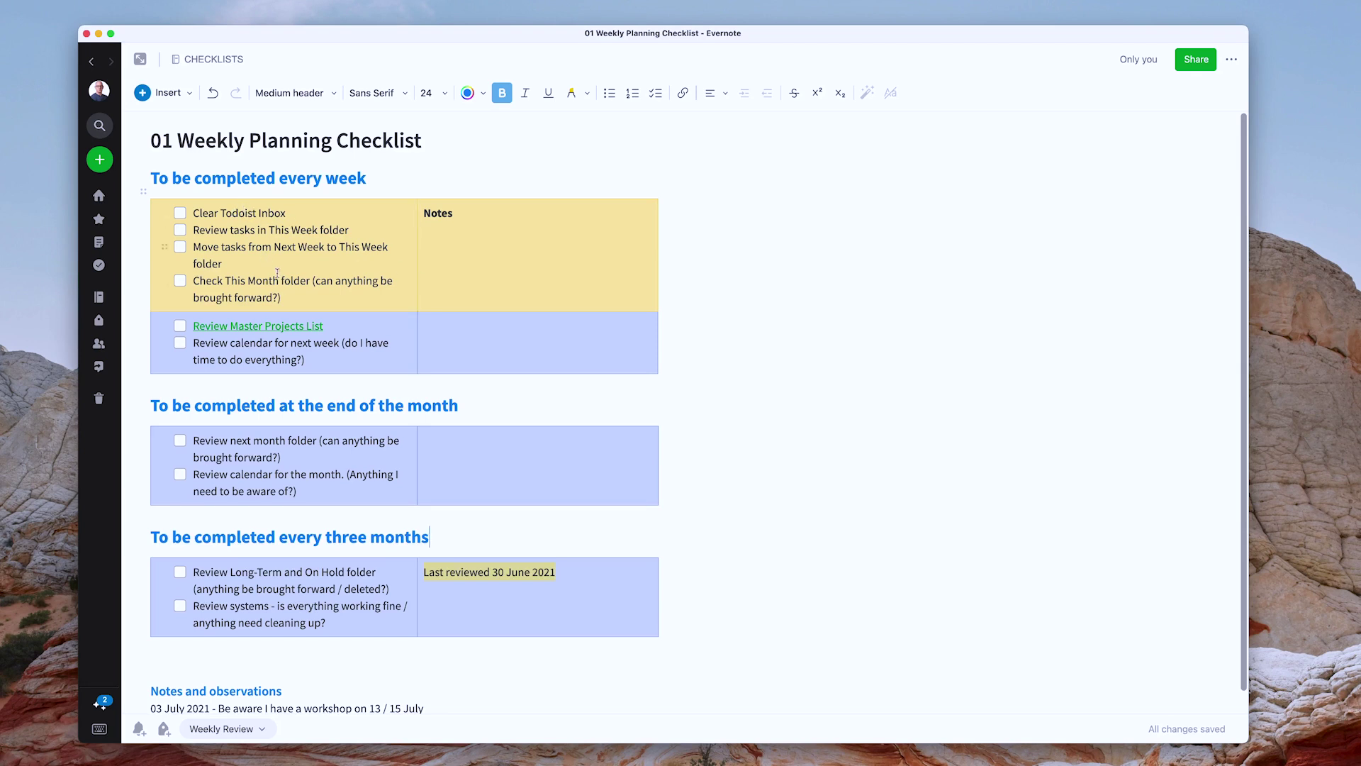
mouse_move(270, 333)
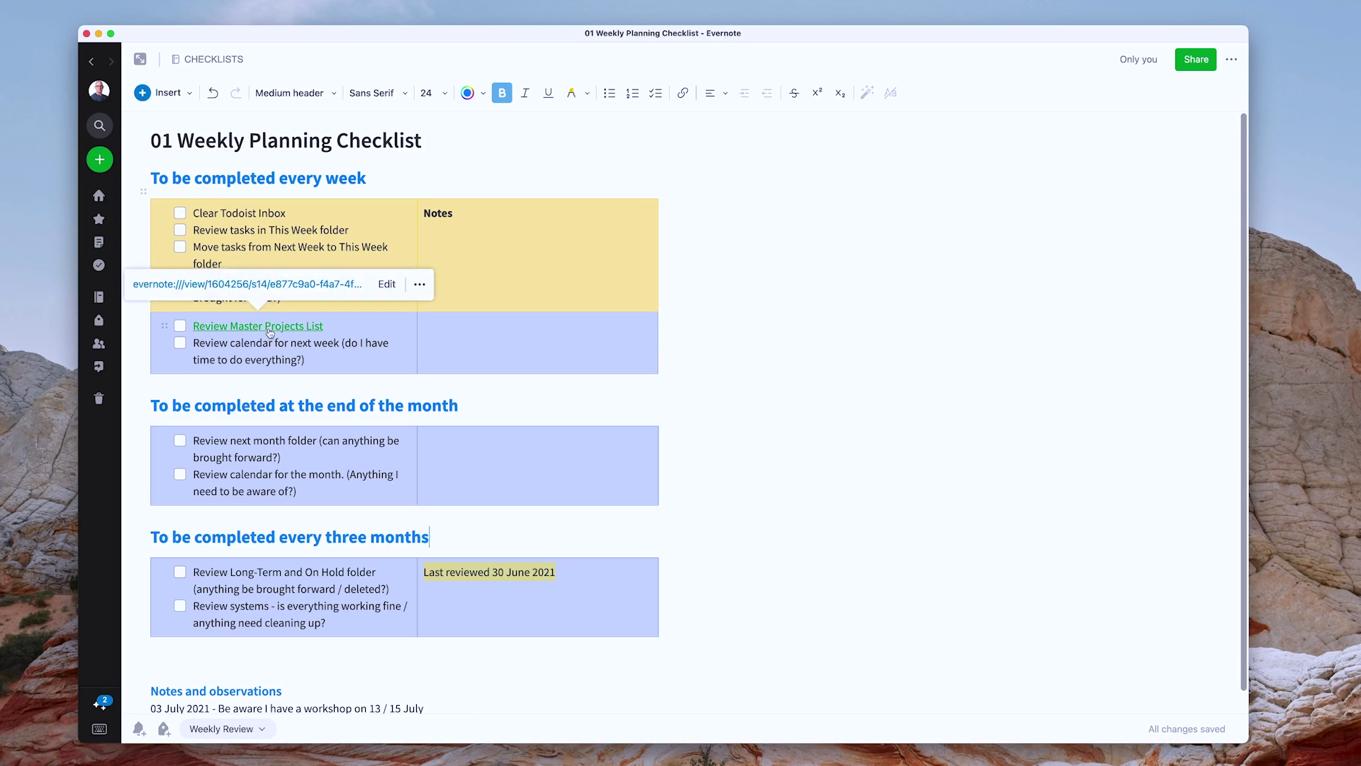
left_click(729, 282)
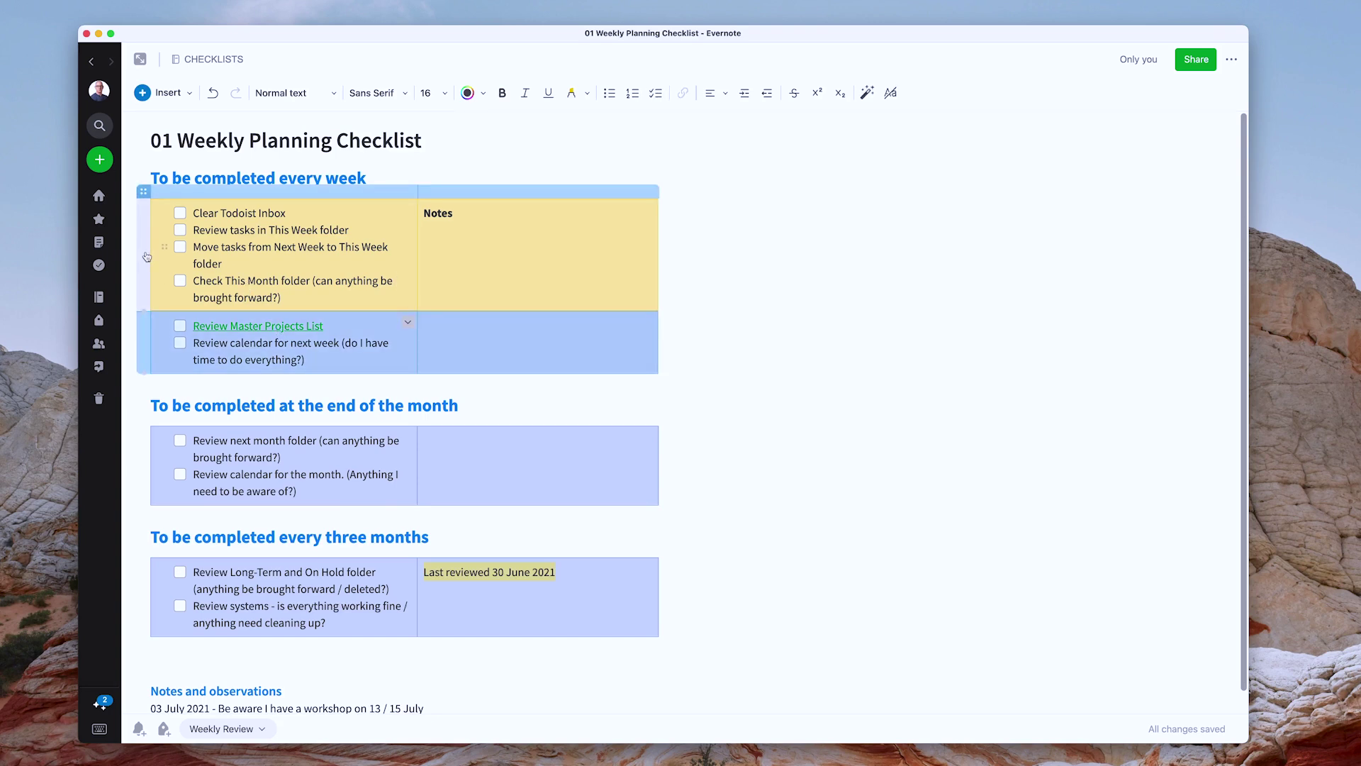
left_click(146, 278)
left_click(150, 462)
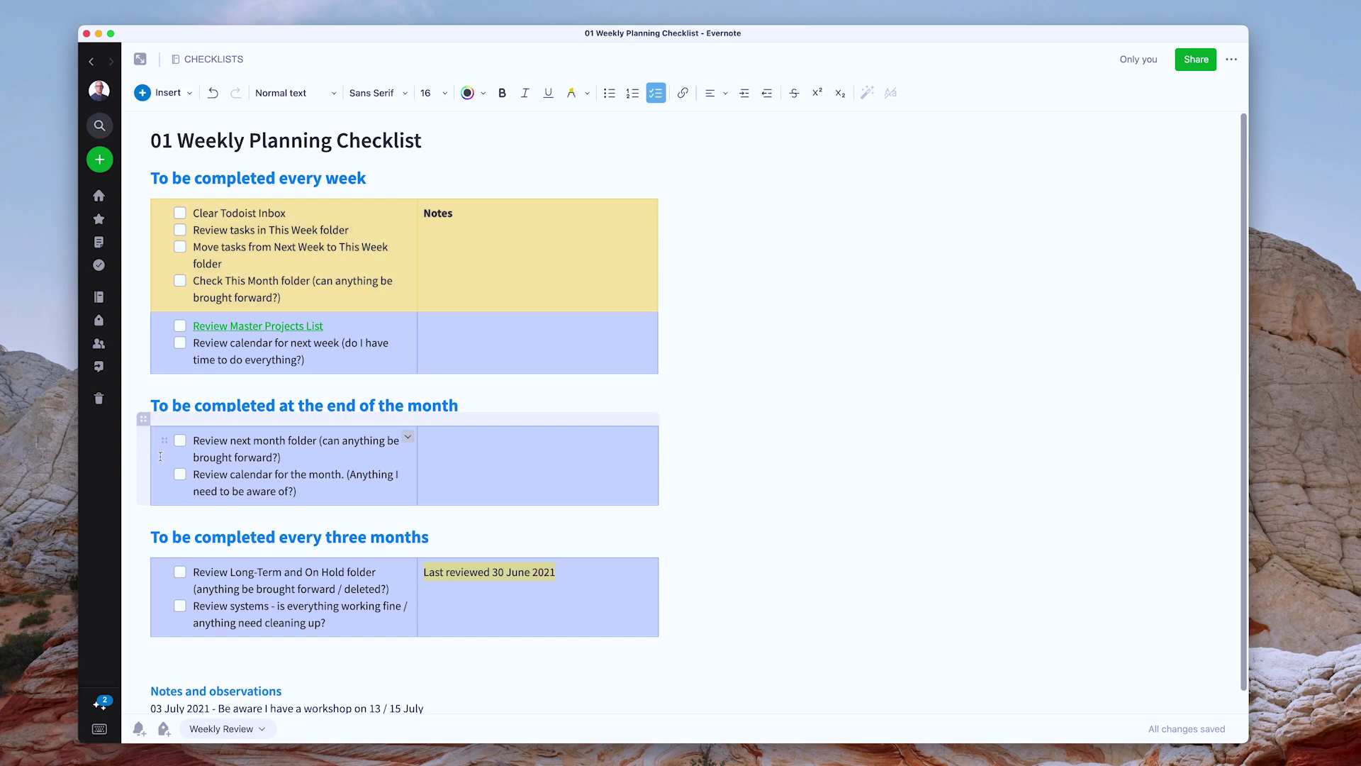
left_click(148, 461)
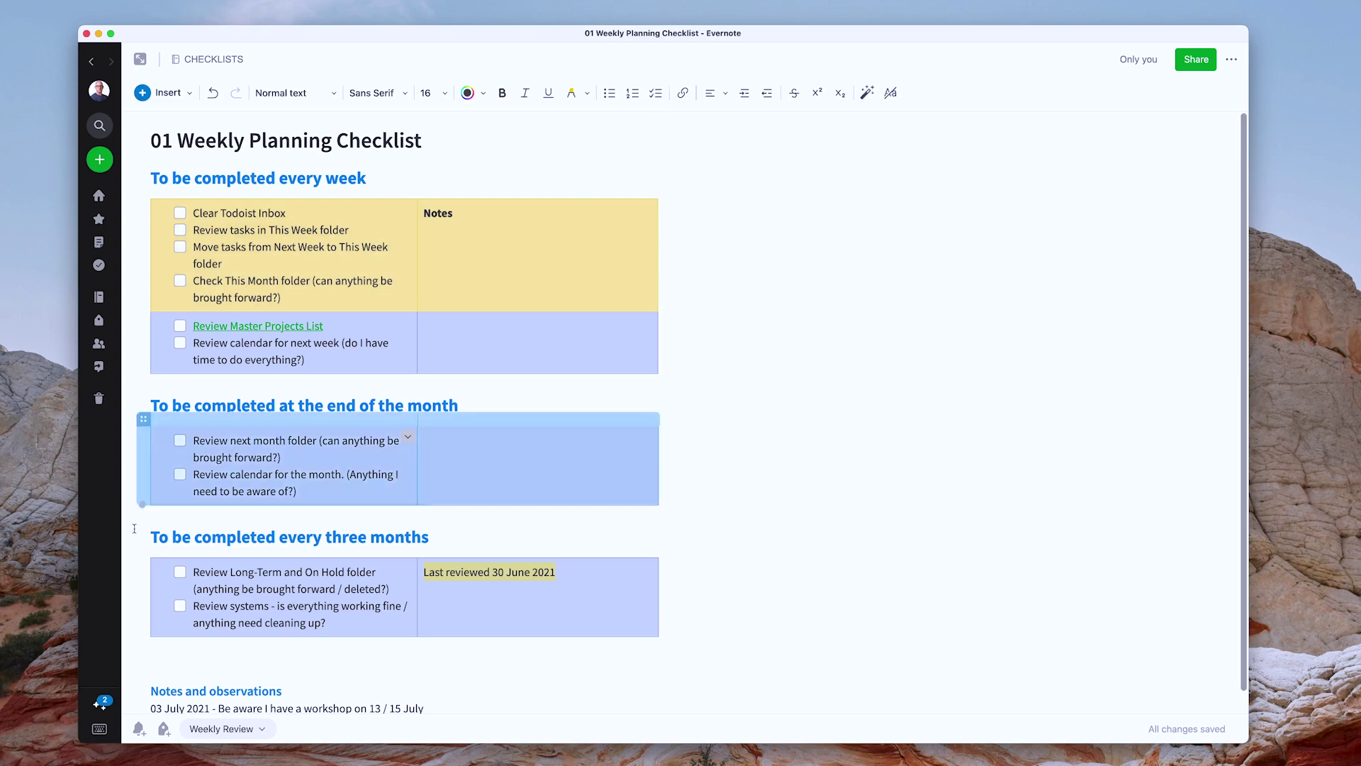
left_click(140, 585)
left_click(144, 585)
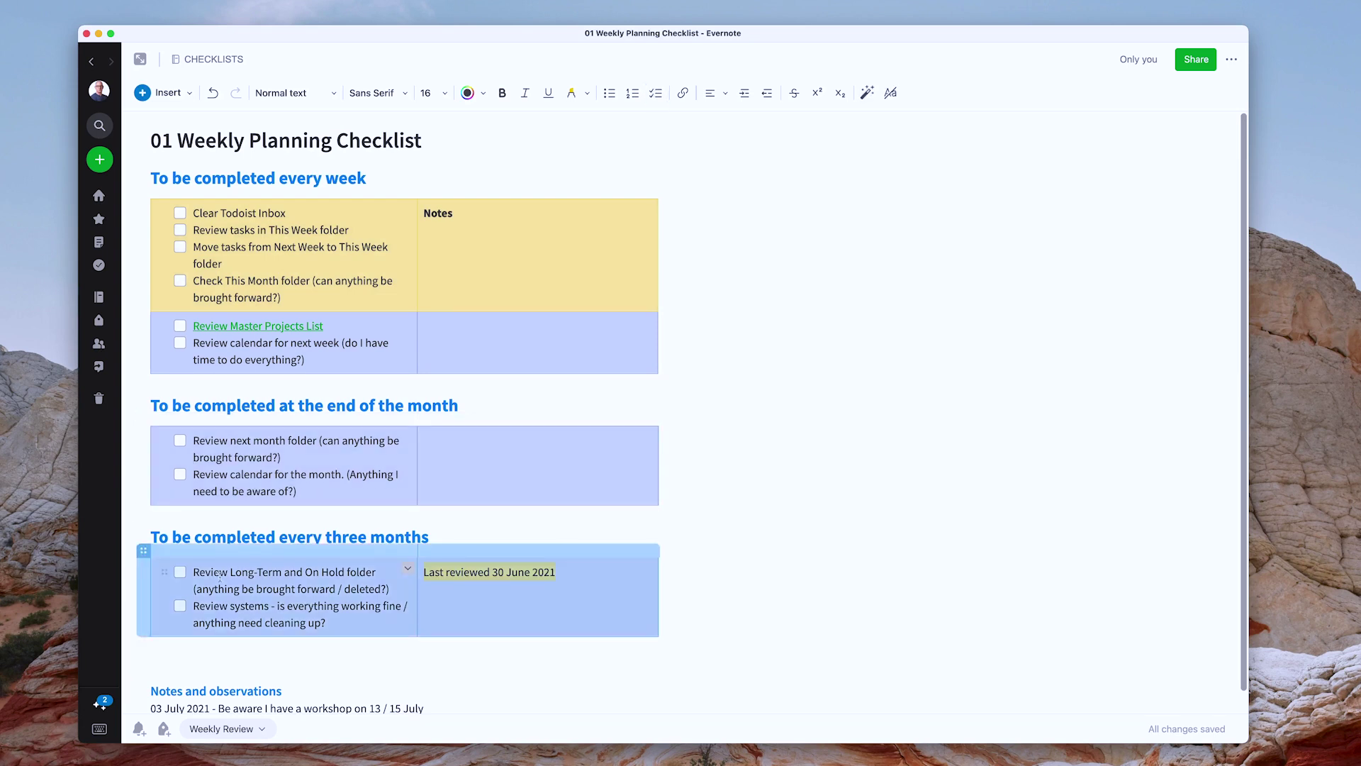
left_click(699, 504)
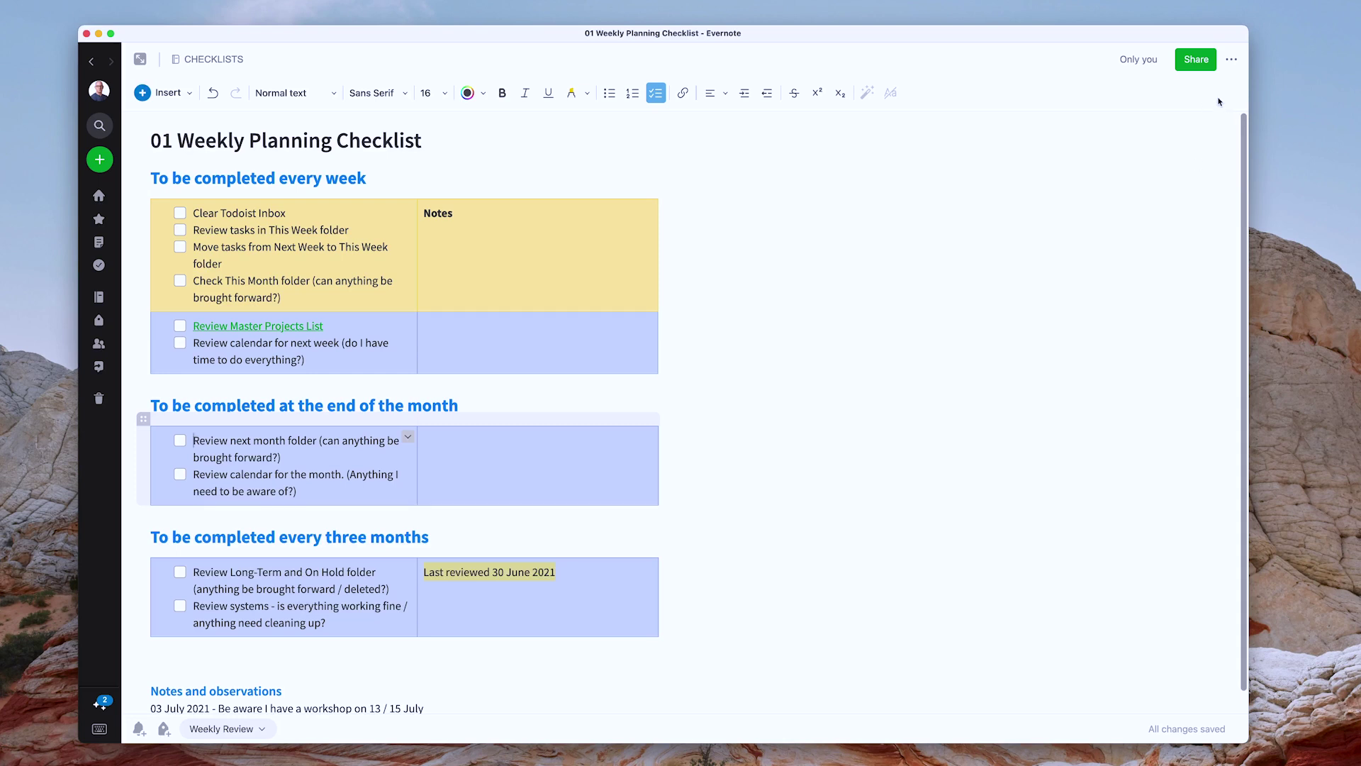
Save the note as a template, changing the title prefix from 01 to XX
left_click(1235, 61)
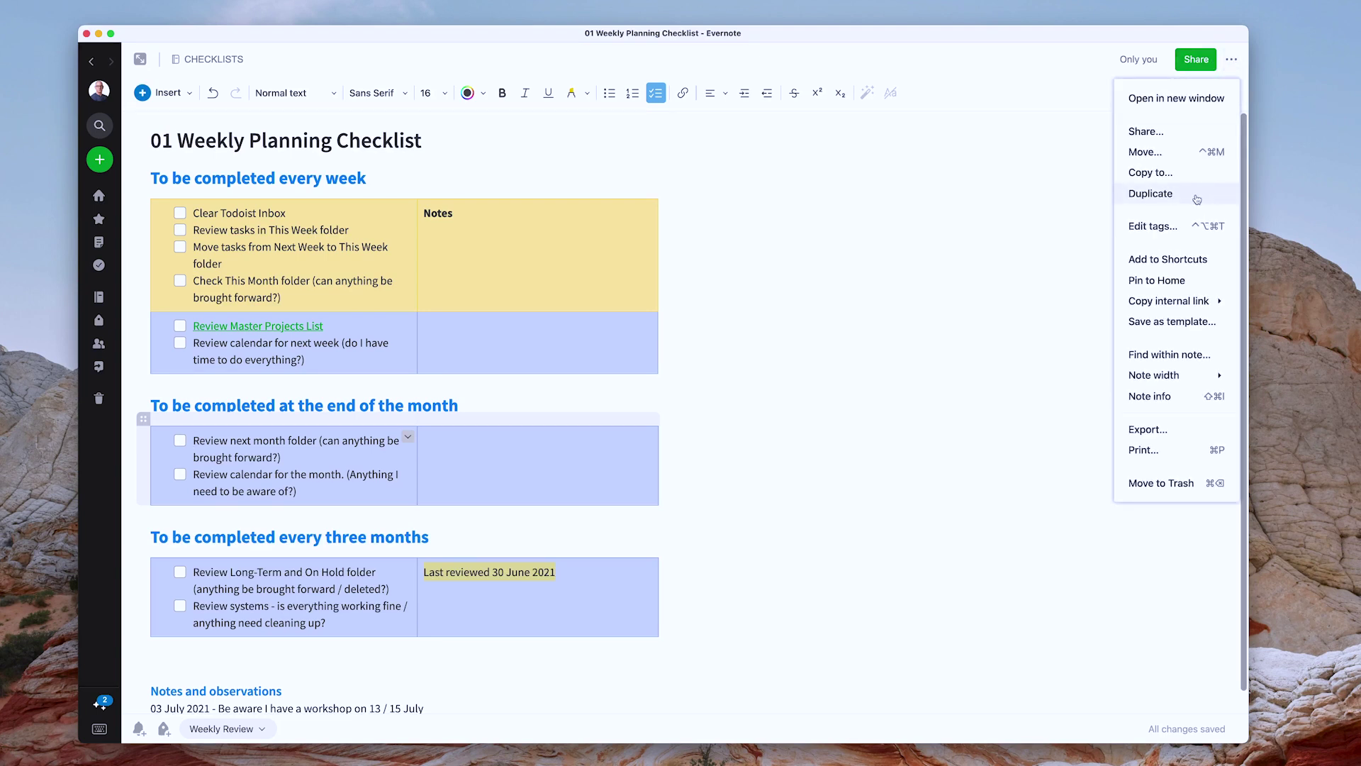
left_click(1164, 329)
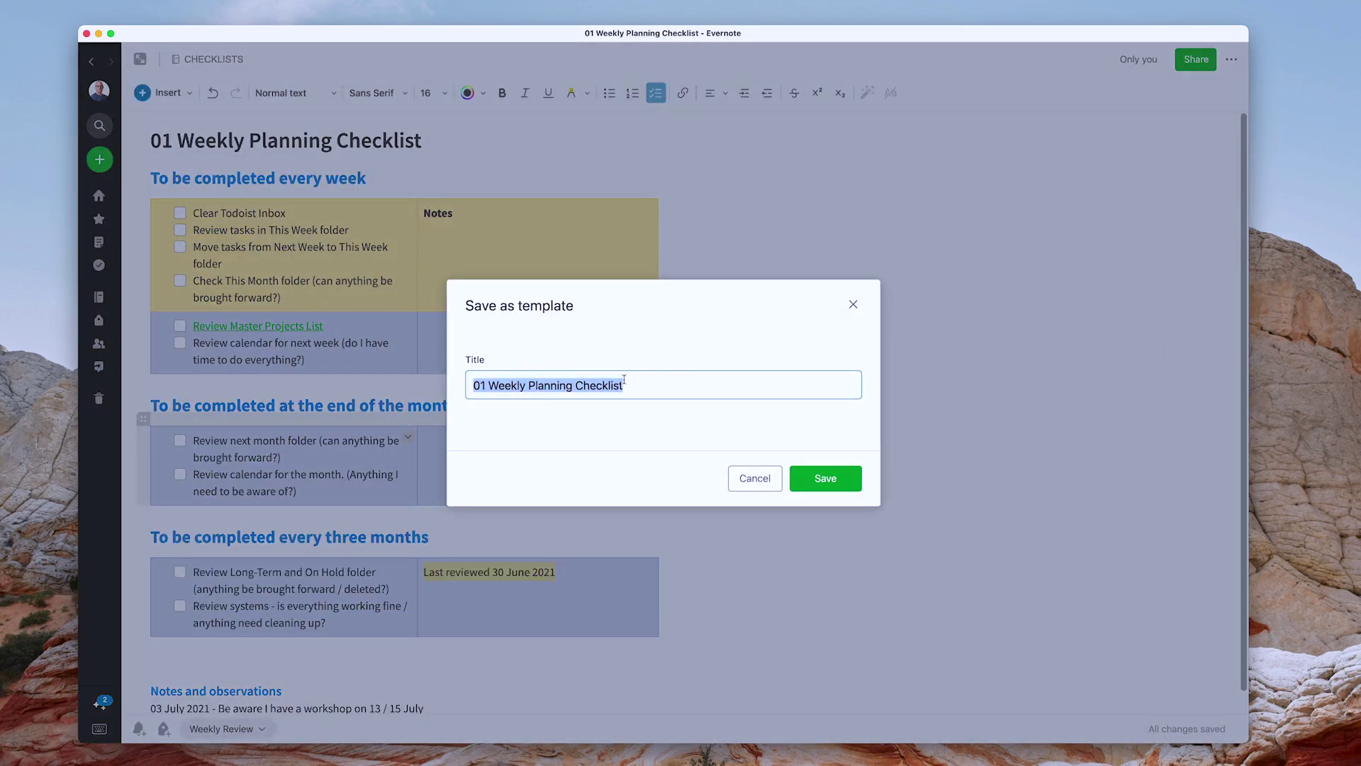
left_click(485, 385)
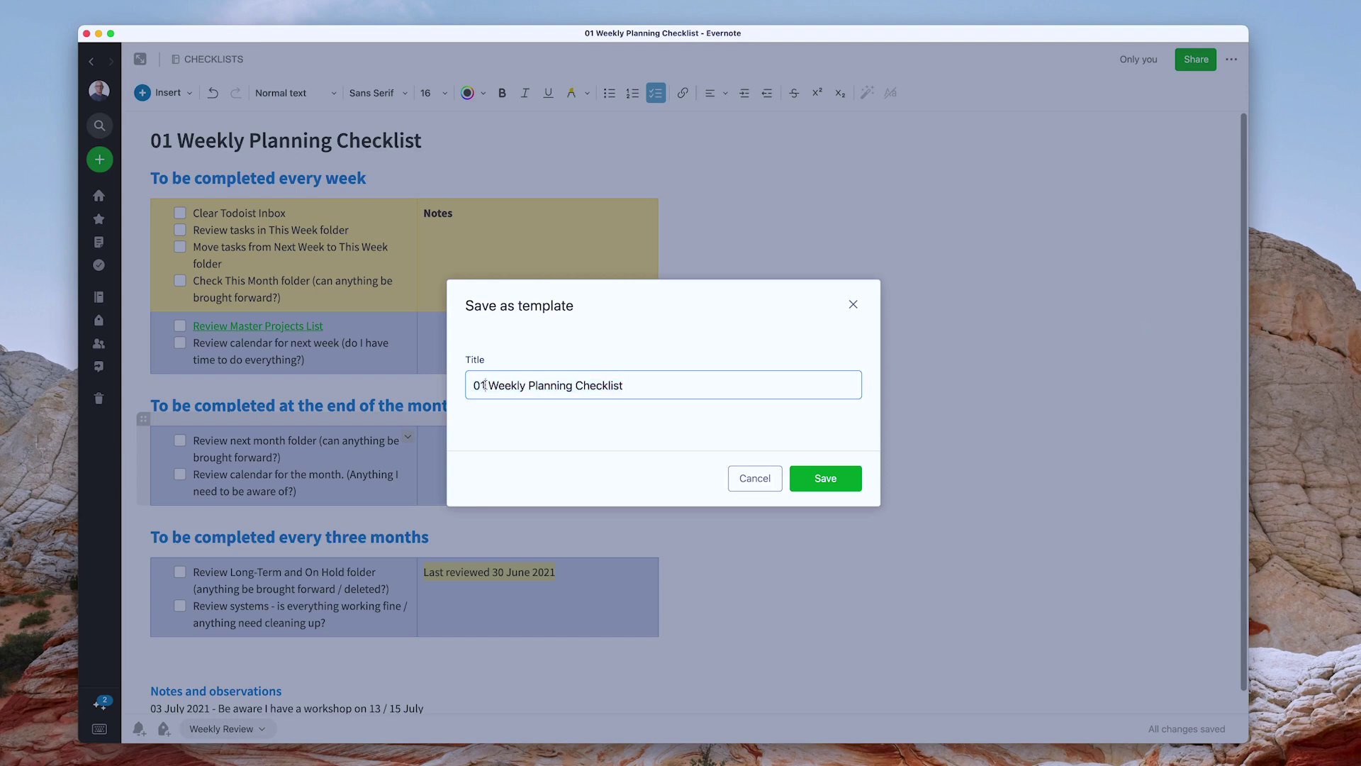
key("BackSpace")
key("BackSpace")
key("BackSpace")
type("XX")
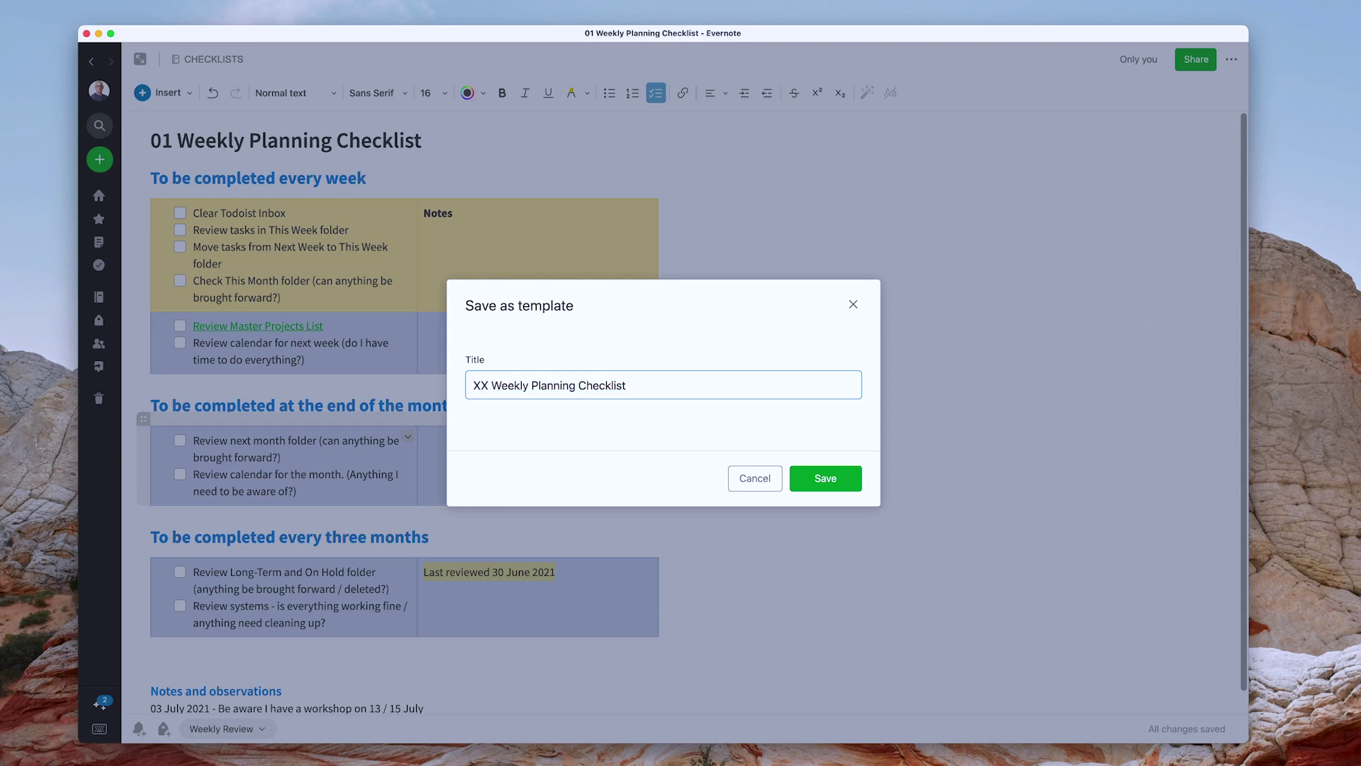
left_click(808, 474)
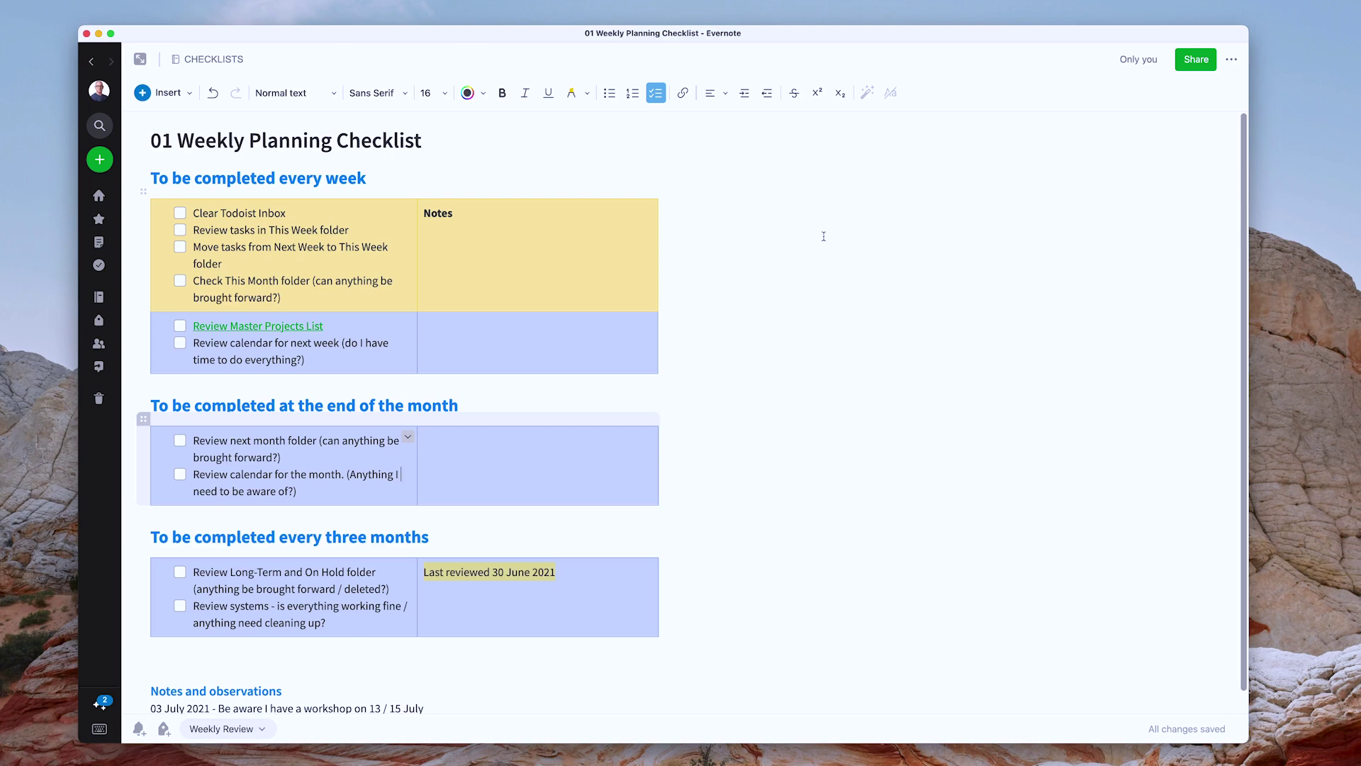
Create a new blank Untitled note in the 00 - INBOX notebook with Cmd+N
left_click(101, 163)
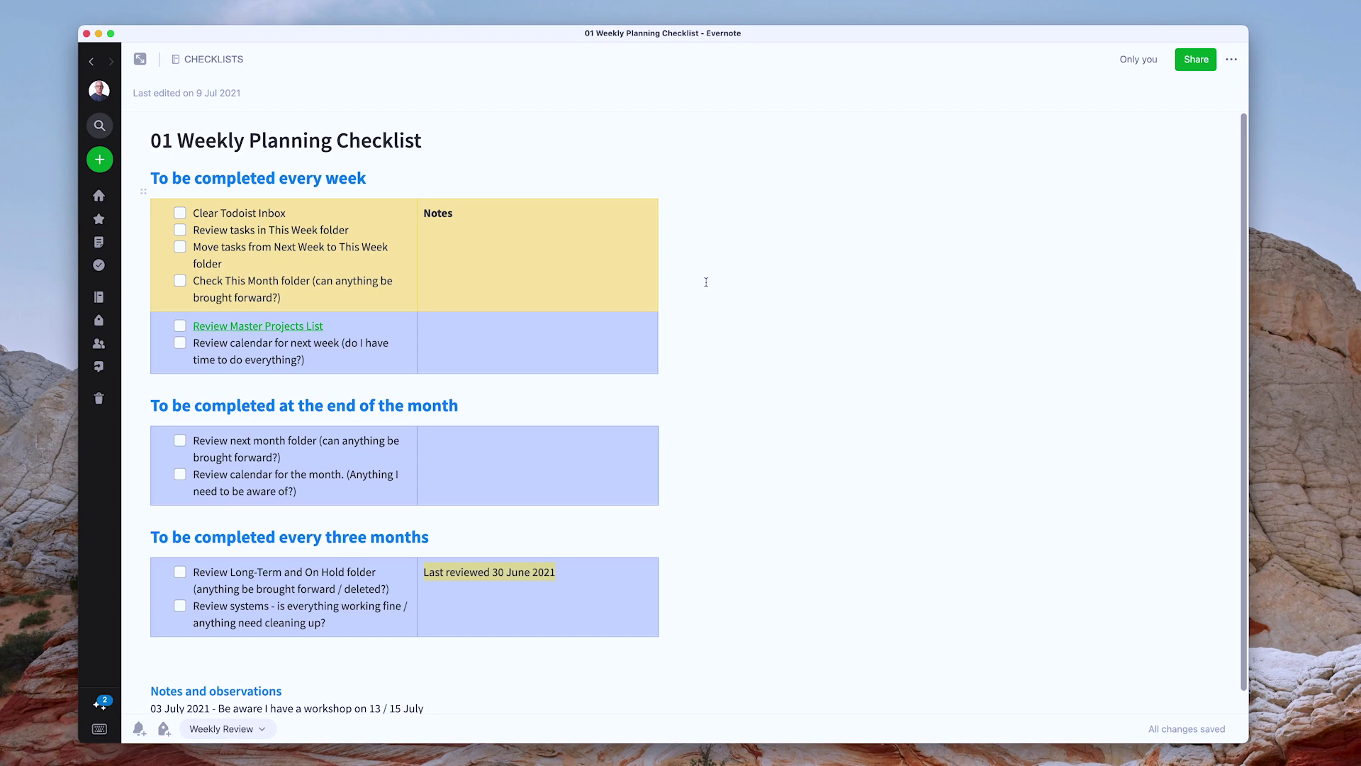
key("super+n")
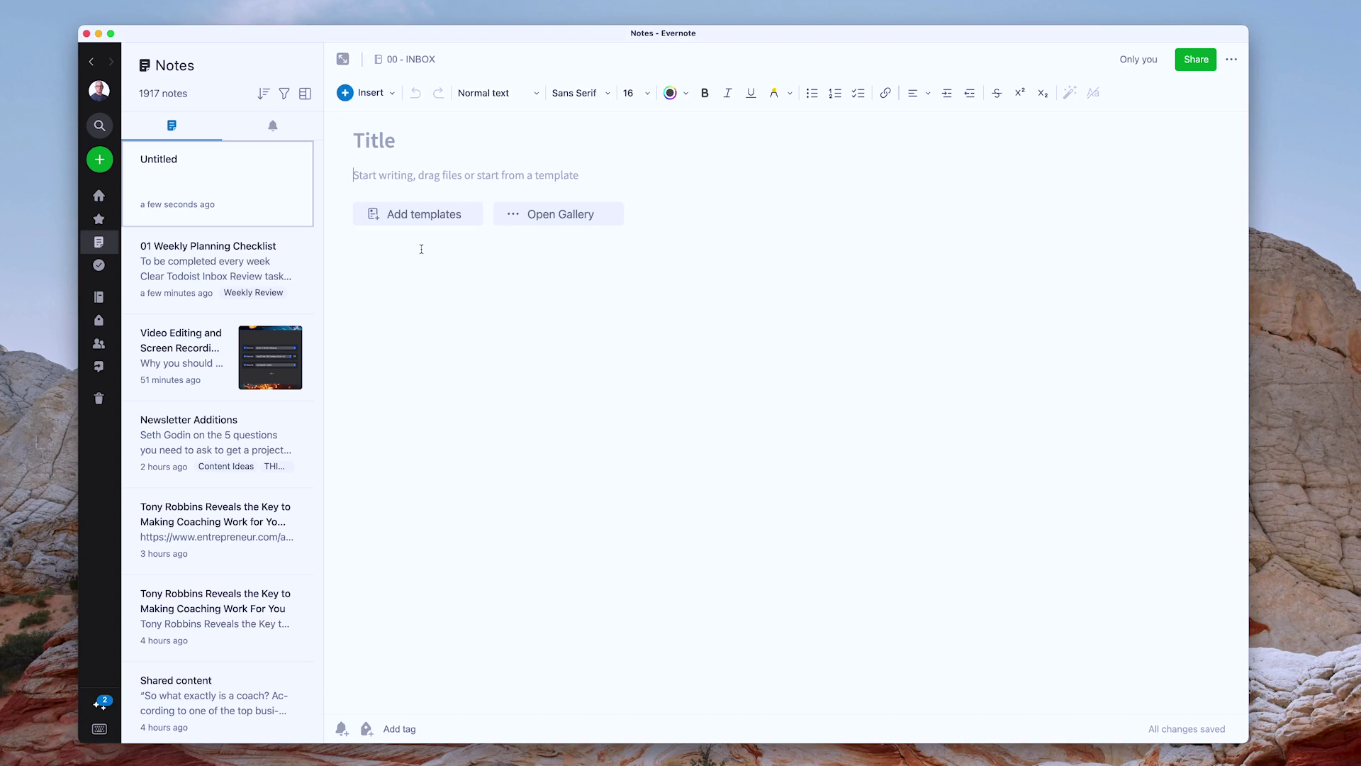
left_click(417, 218)
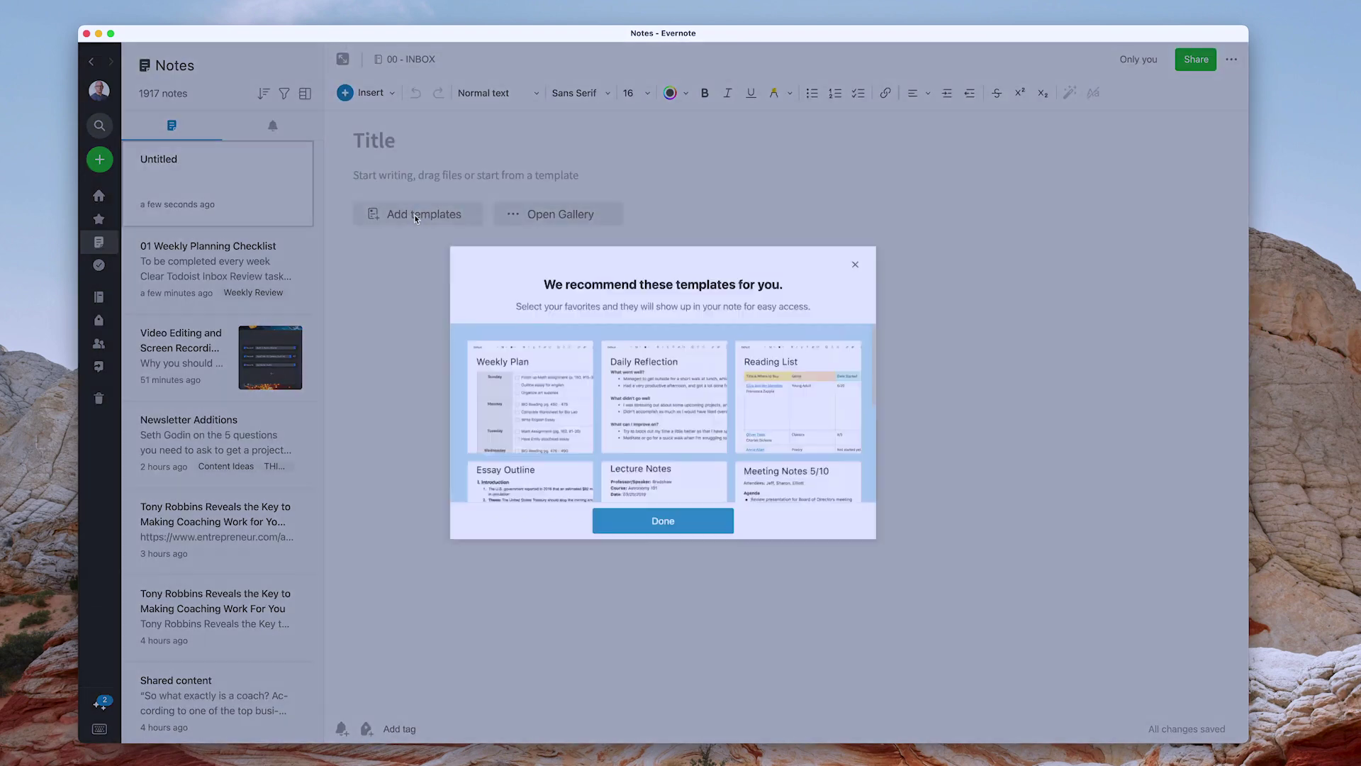
scroll(720, 474, "down", 3)
left_click(719, 408)
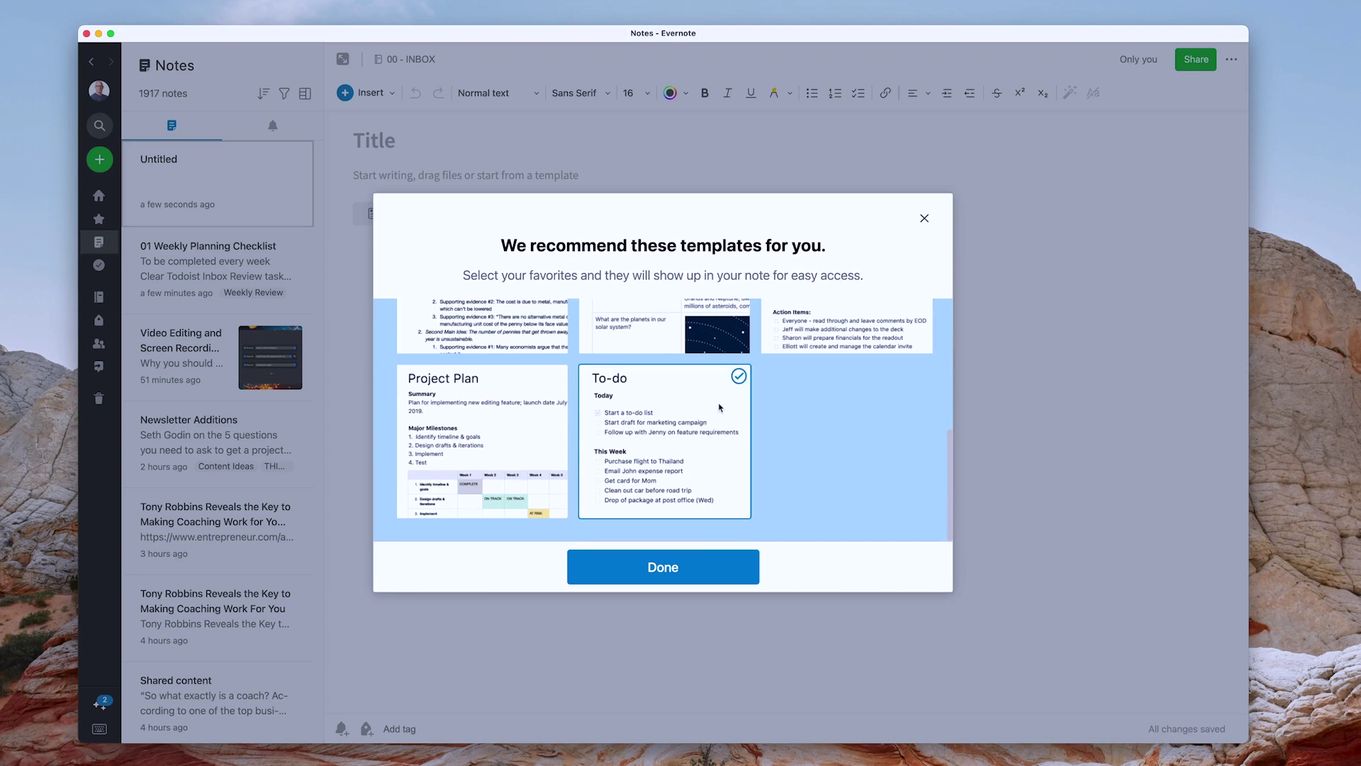
scroll(720, 408, "up", 5)
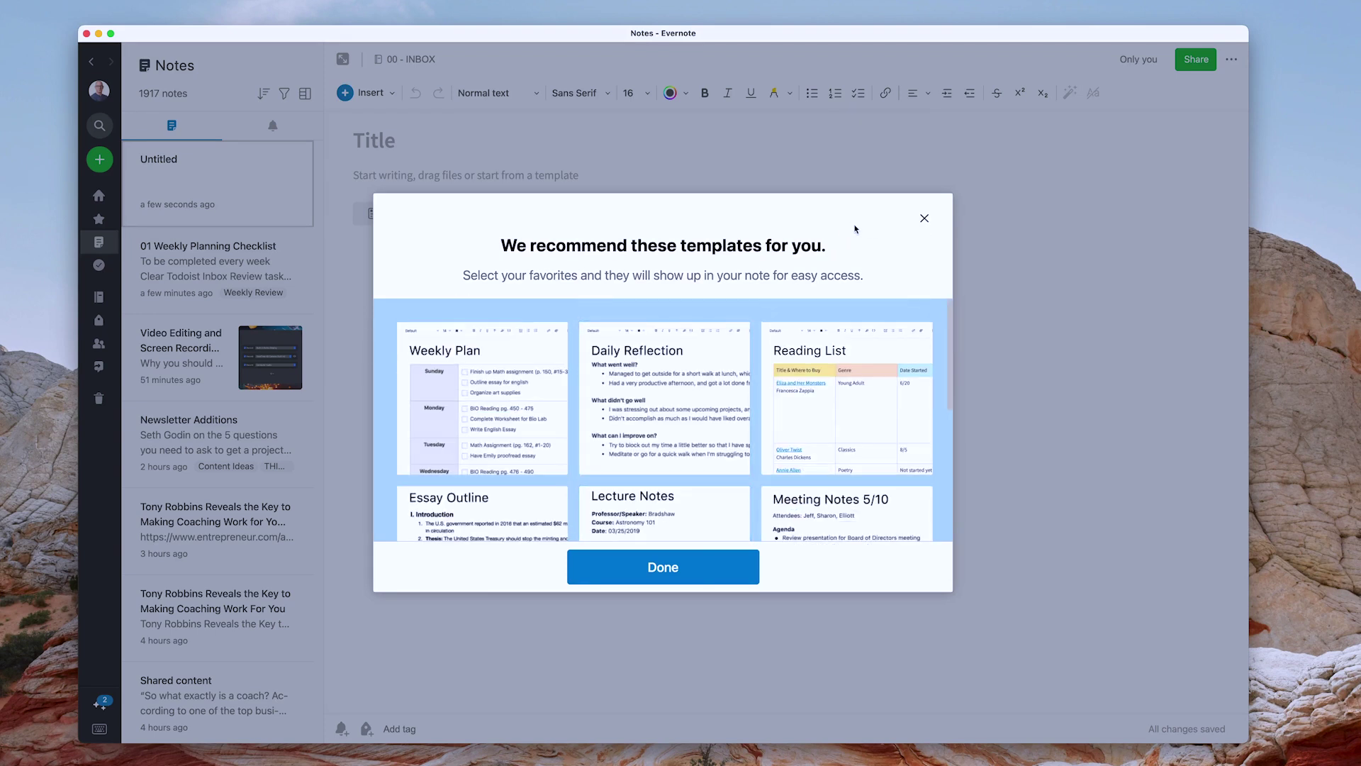
left_click(926, 219)
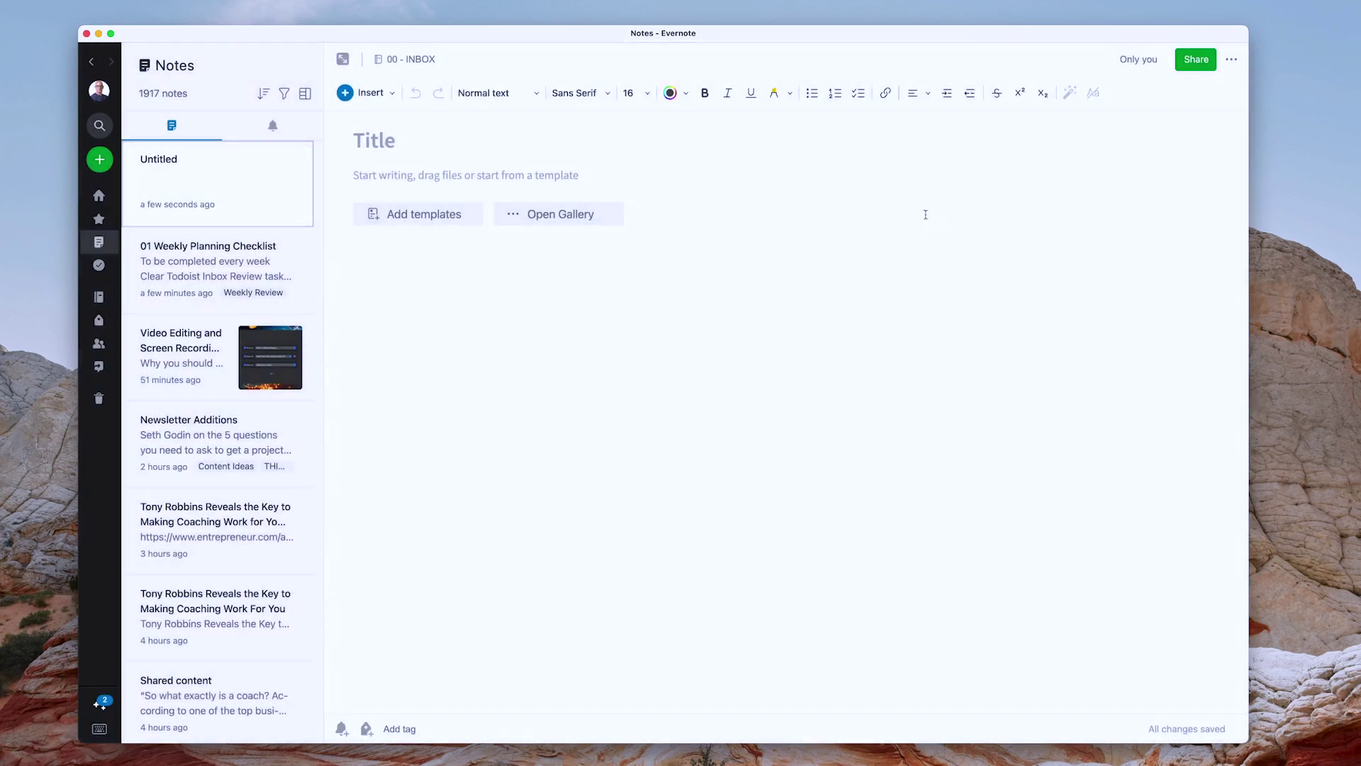
Delete the Weekly Checklist template from the gallery and apply XX Weekly Planning Checklist
left_click(557, 214)
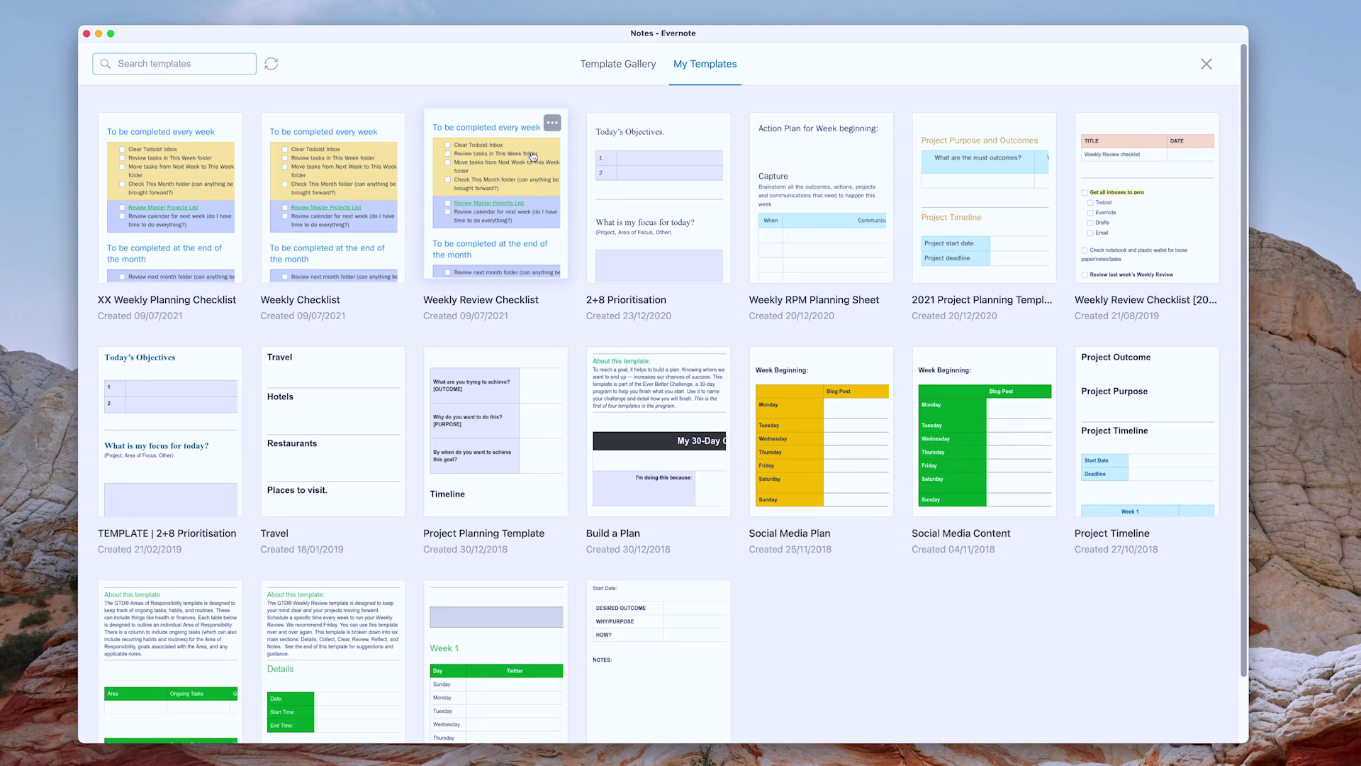
left_click(389, 123)
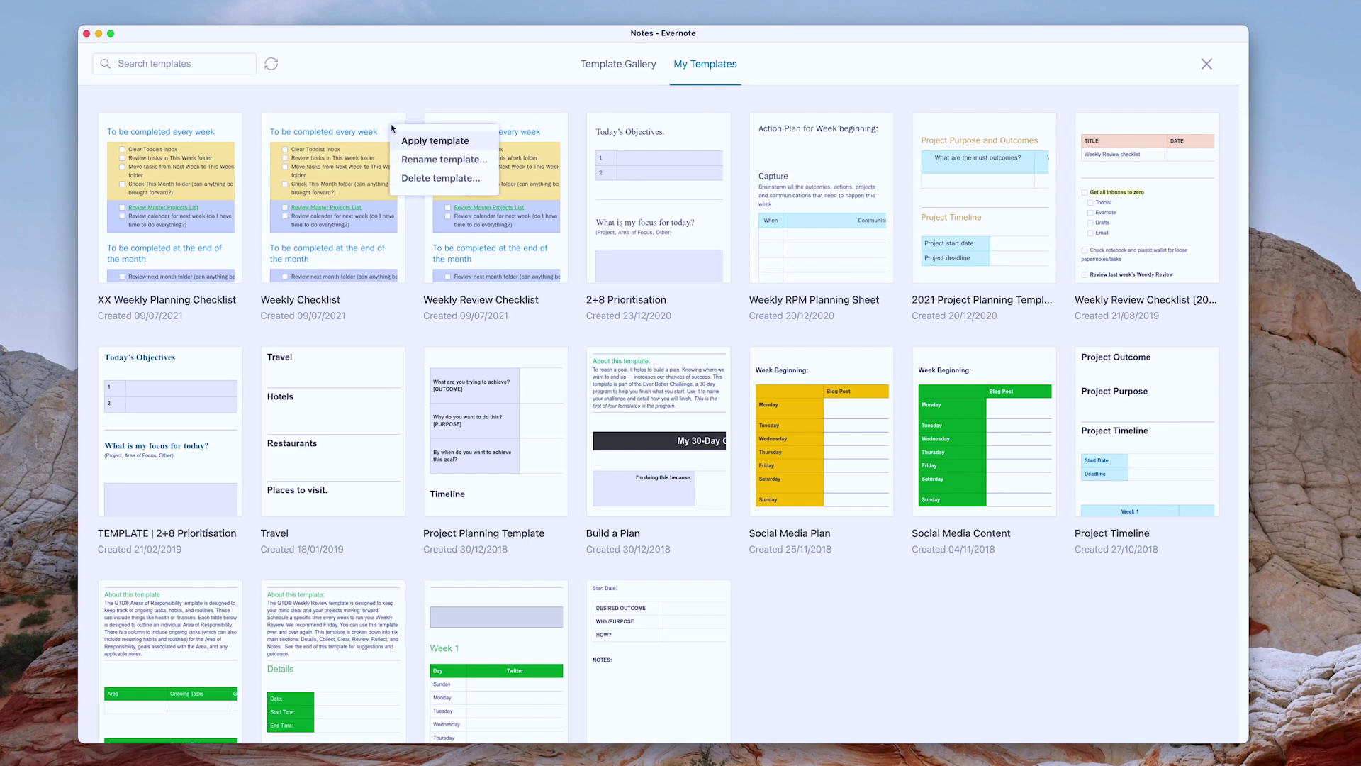
left_click(420, 177)
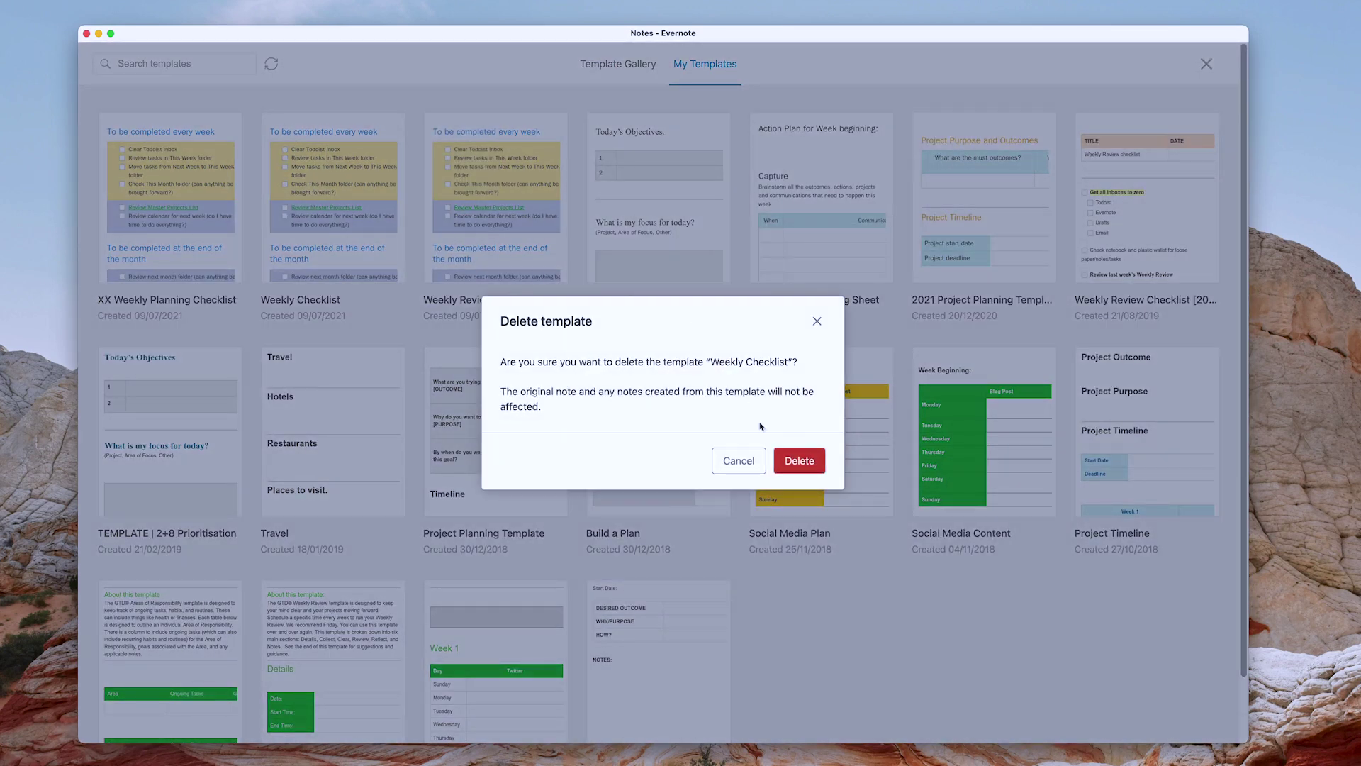
left_click(796, 463)
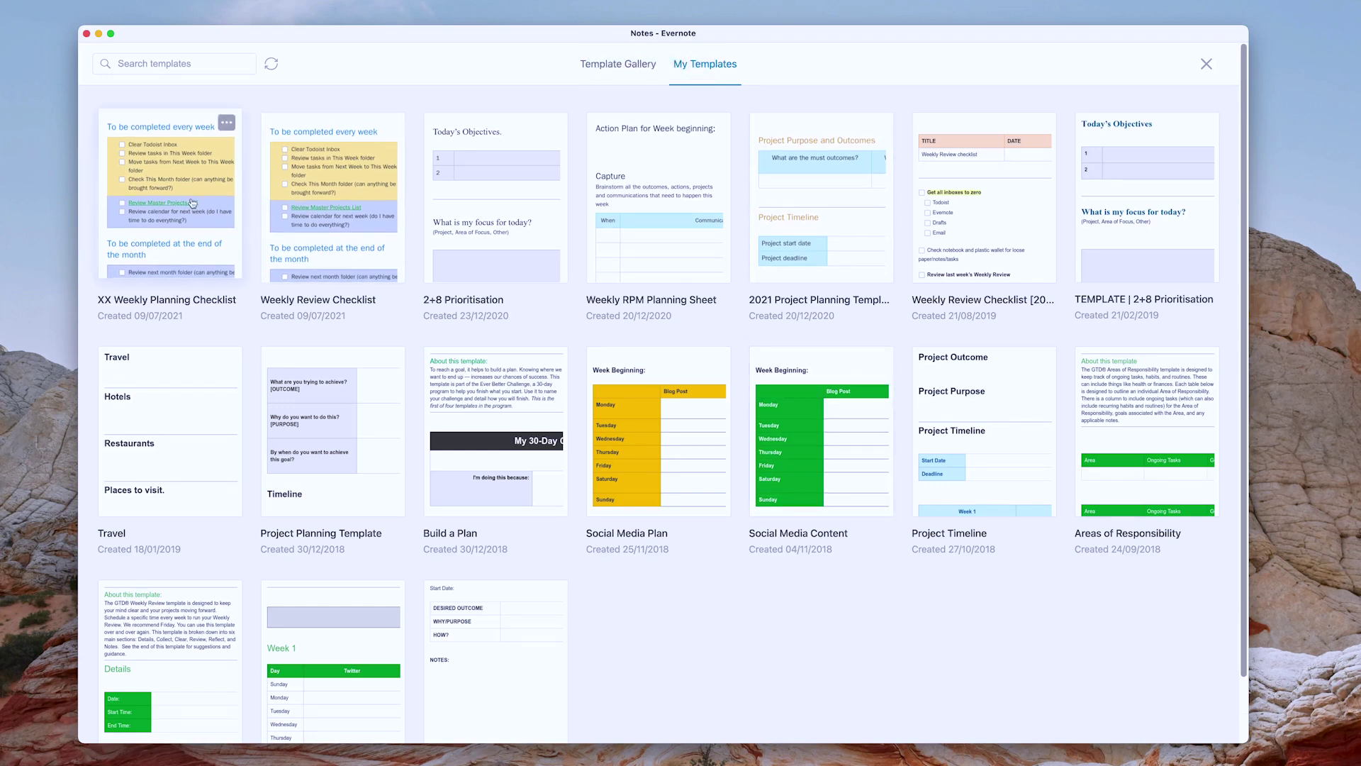
left_click(167, 190)
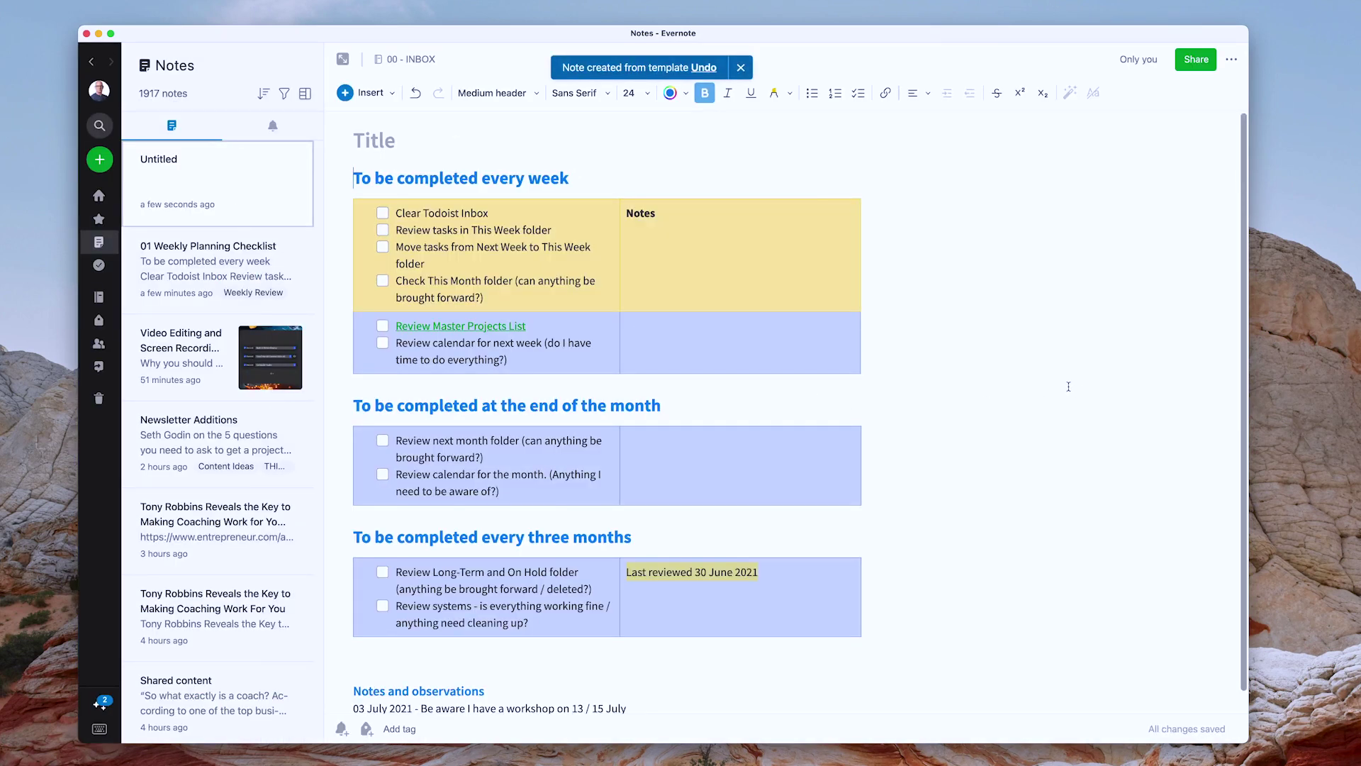
Title the note '09 July 2021 - Weekly Planning' using the Edat date snippet
left_click(359, 145)
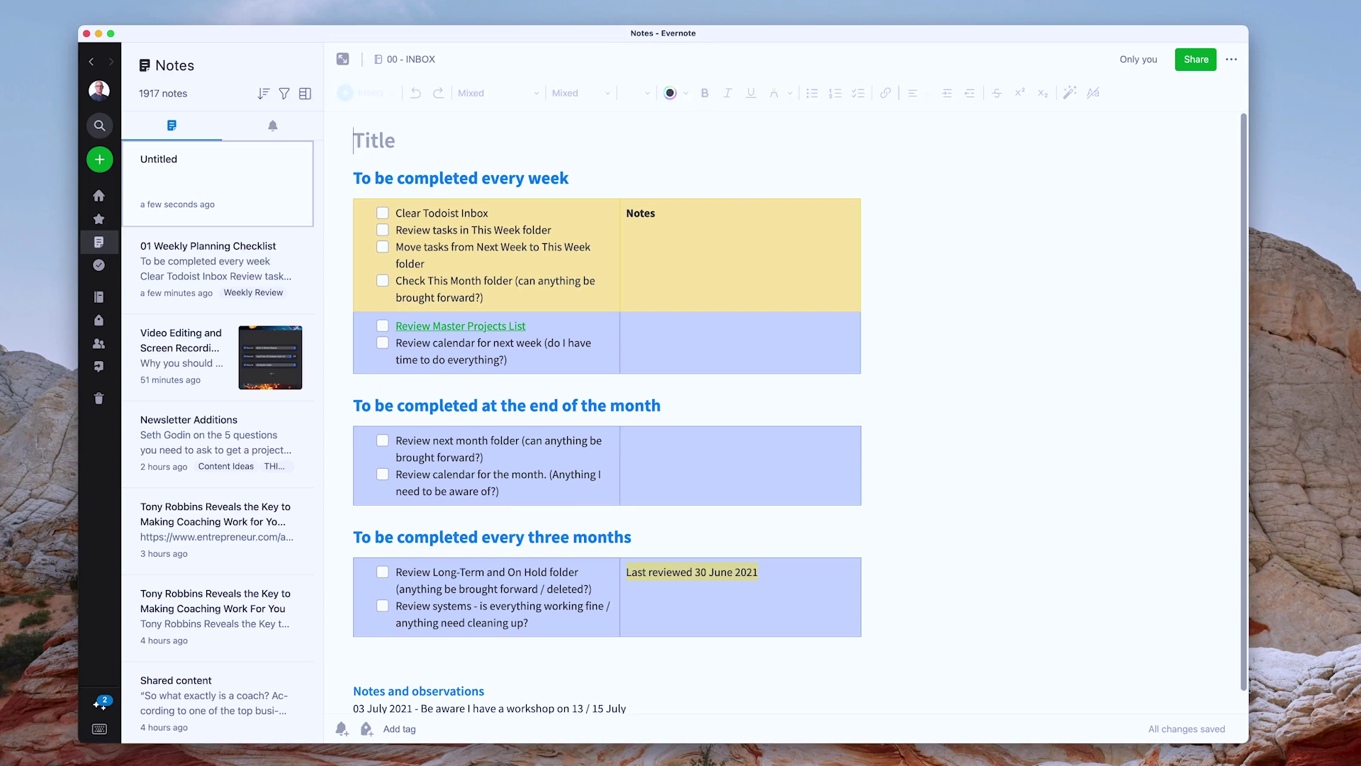
type("Edat")
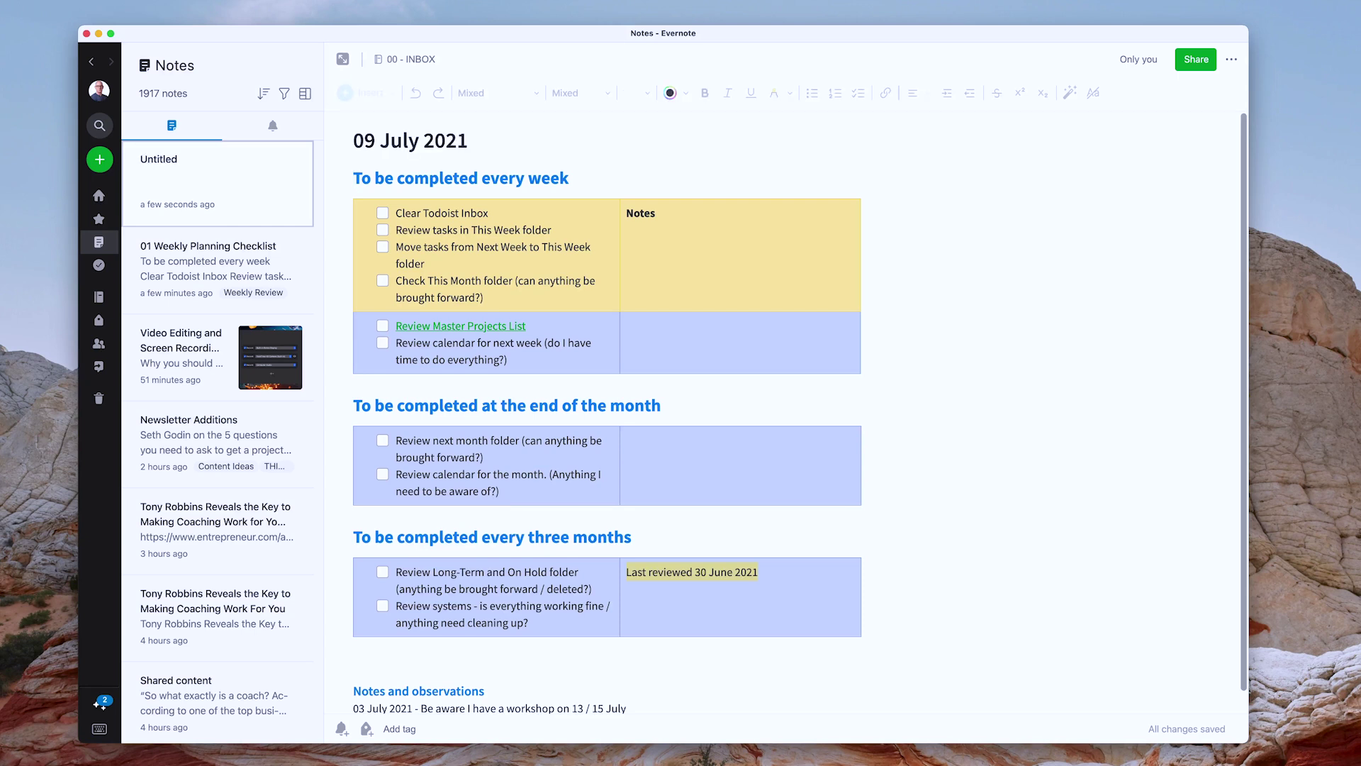
type(" - Weekly P")
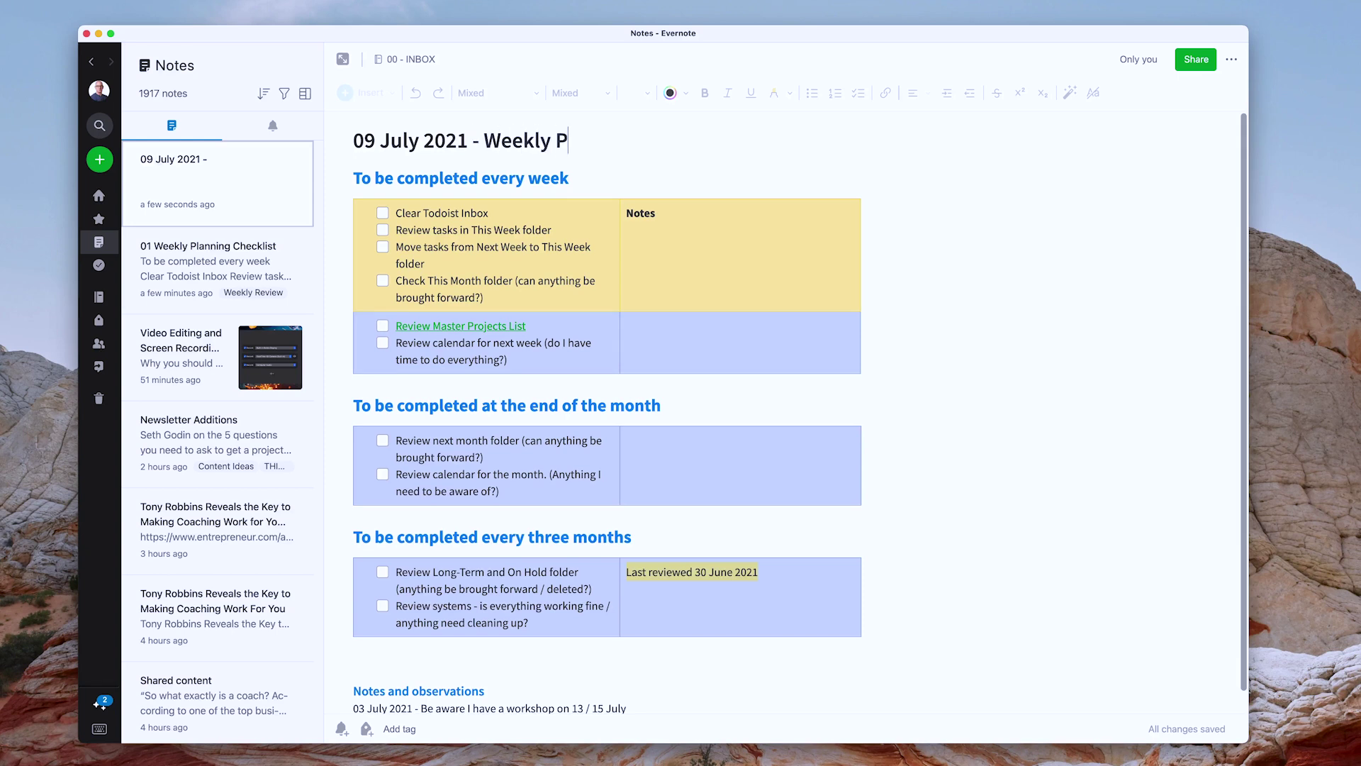
type("lanning")
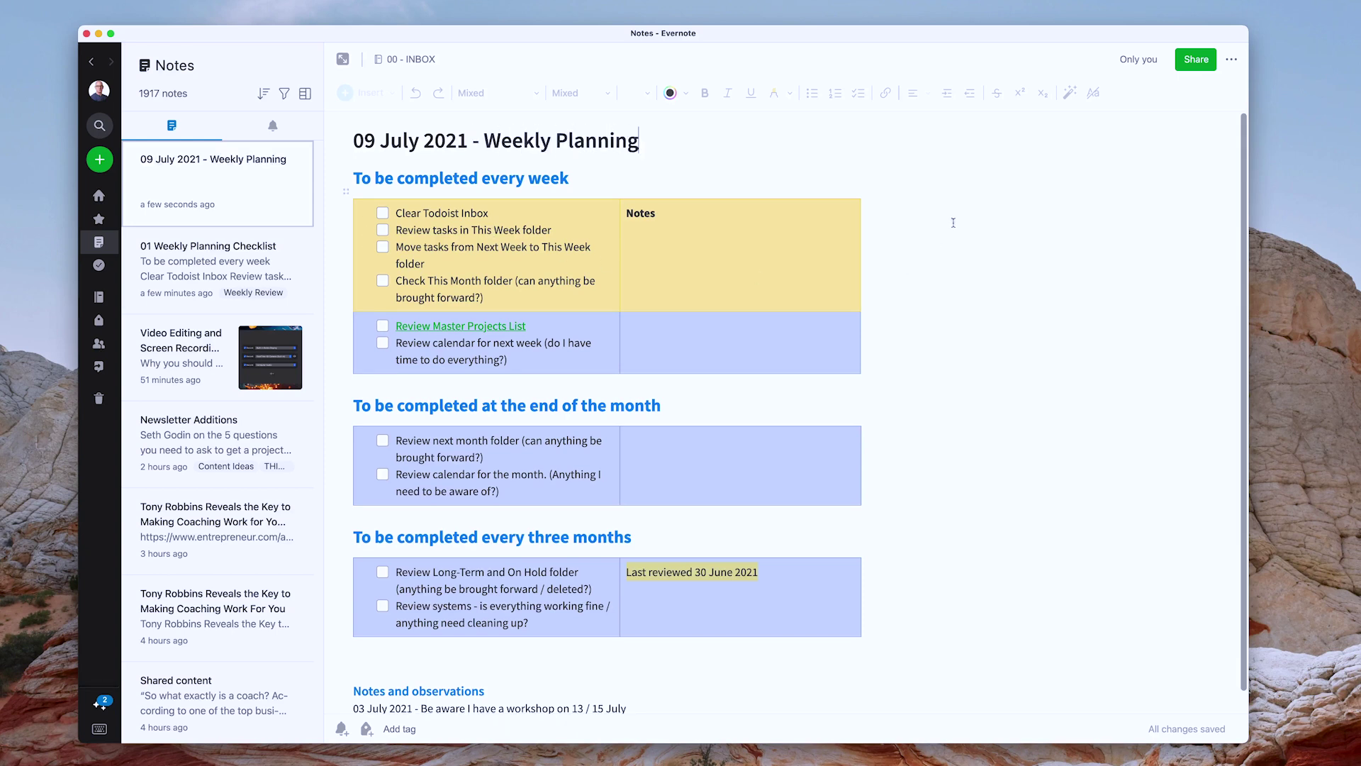
key("Return")
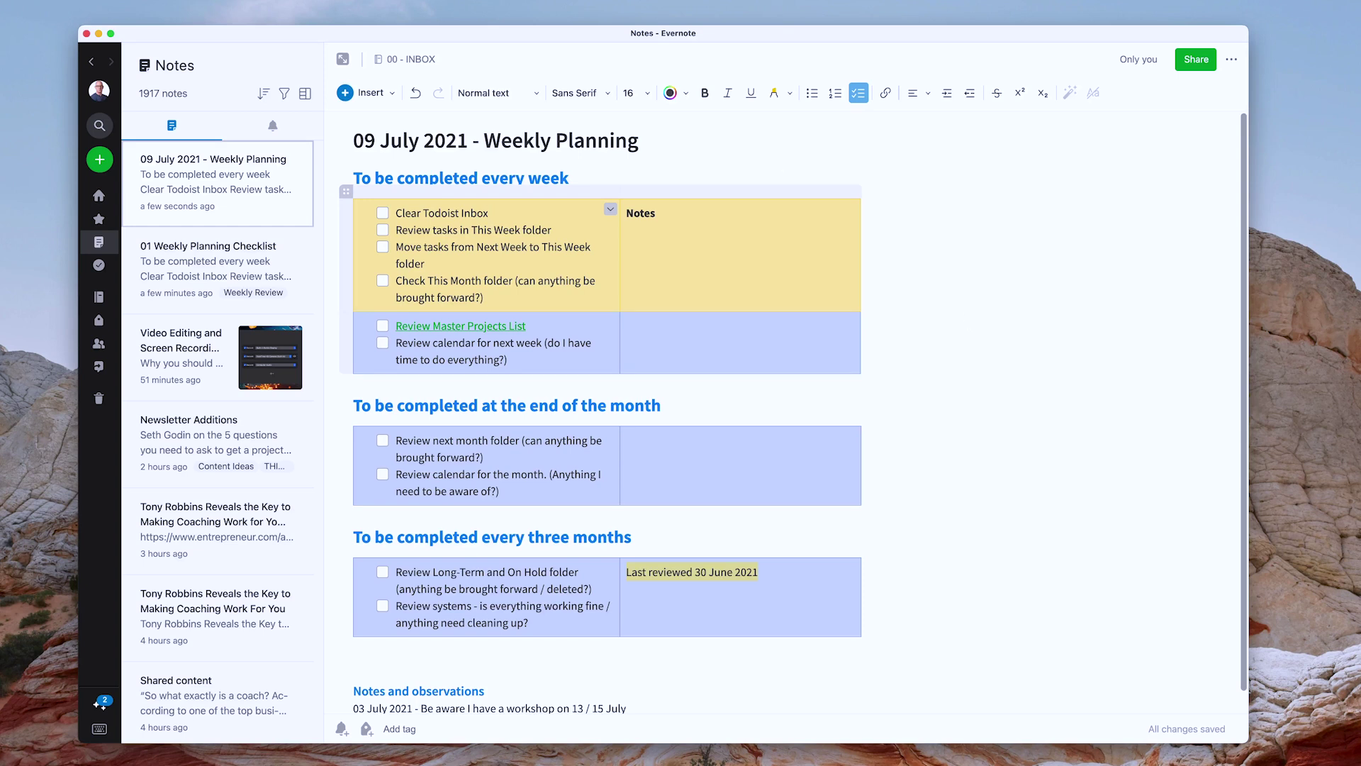
left_click(107, 0)
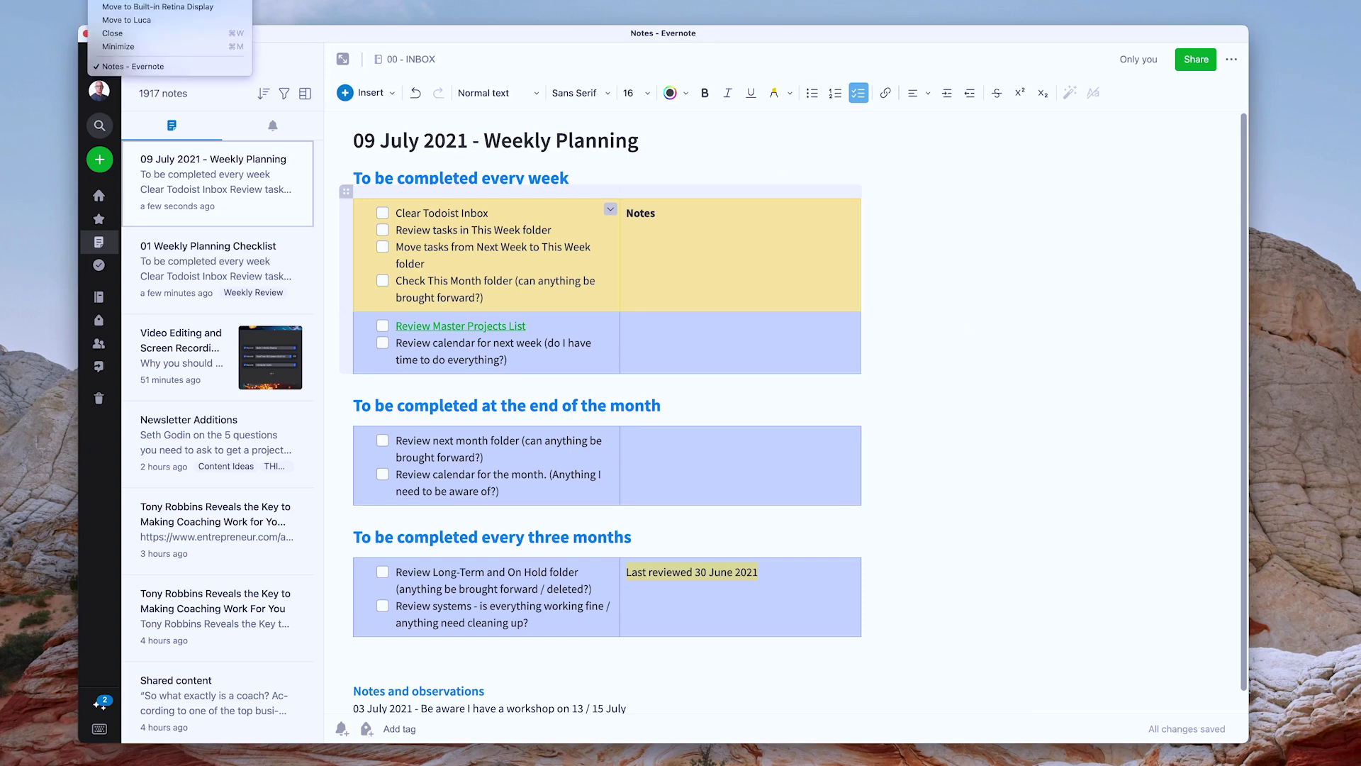
mouse_move(153, 0)
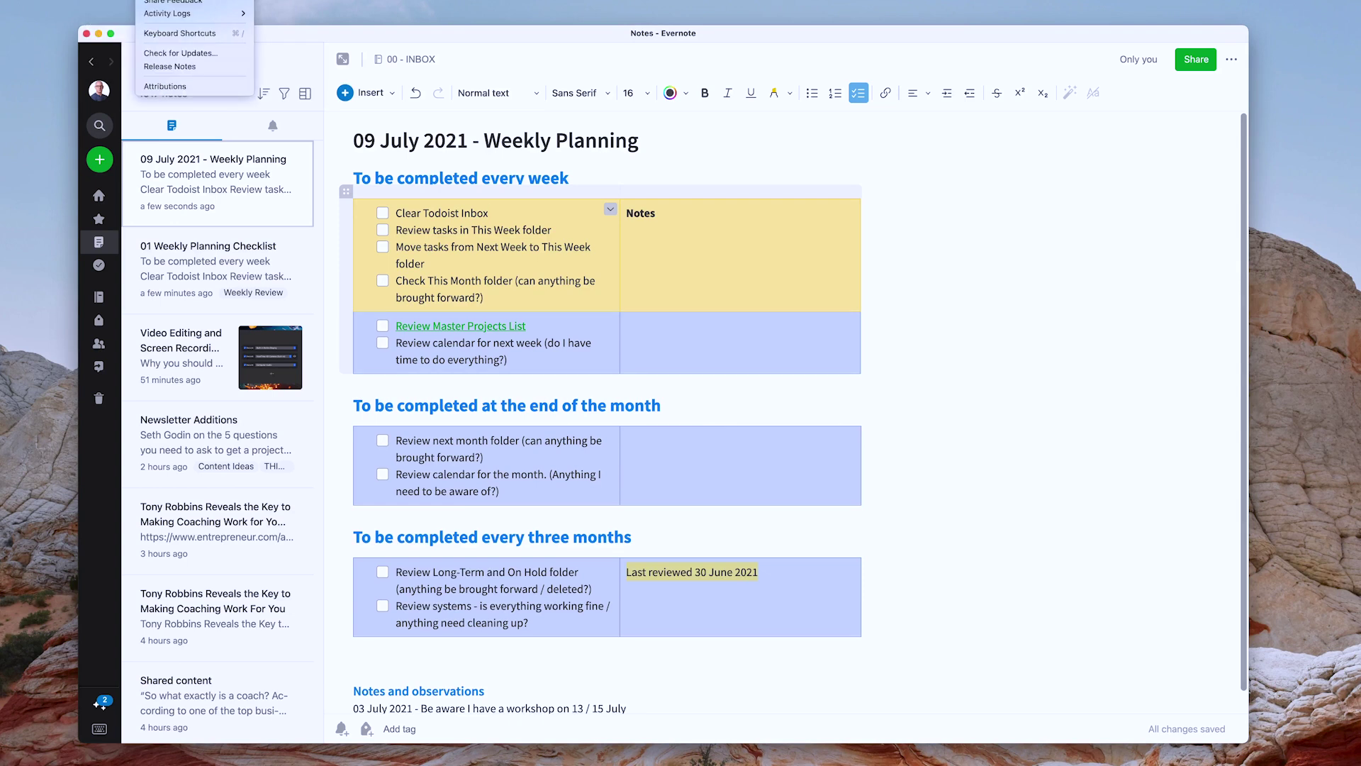
Create another blank note with Cmd+N and open its template gallery
mouse_move(81, 0)
left_click(938, 263)
key("super+n")
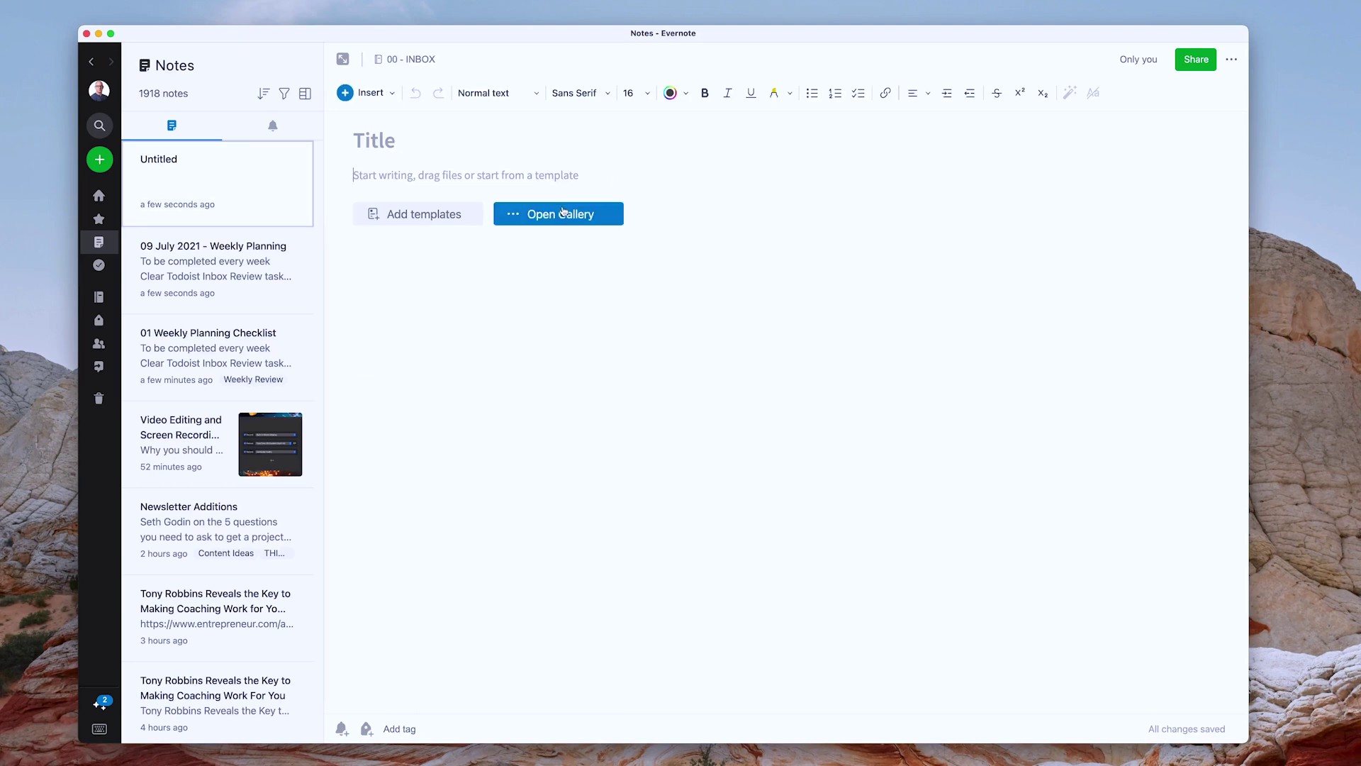
left_click(560, 213)
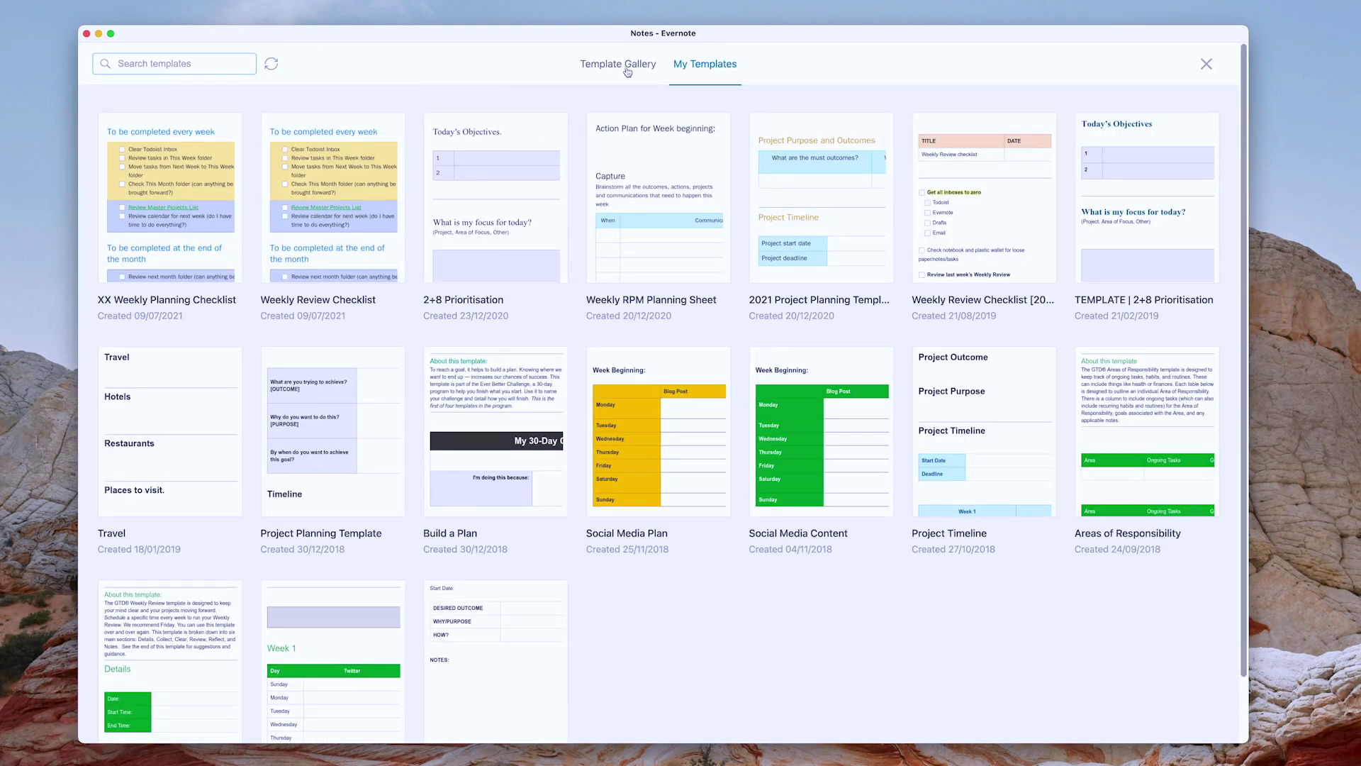
Browse the ready-made Template Gallery, then close it without applying a template
left_click(628, 70)
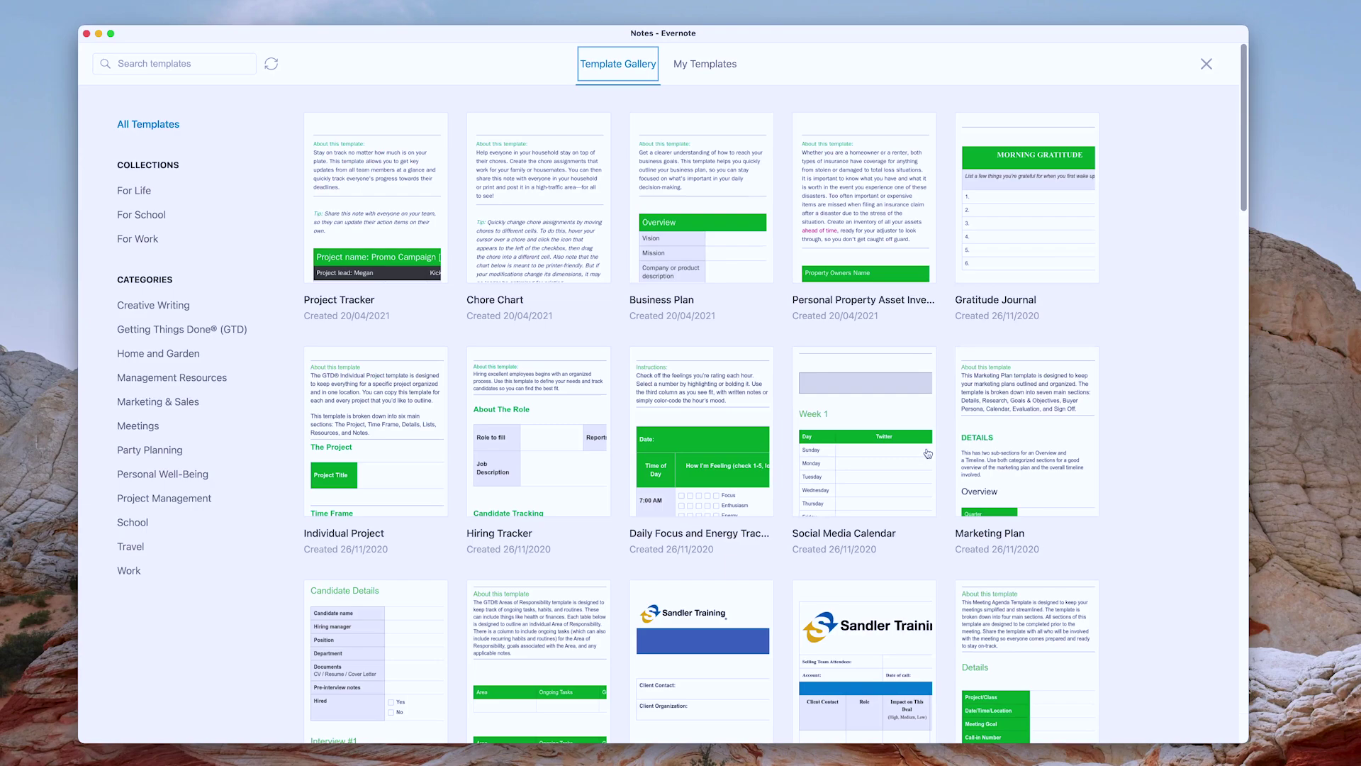
scroll(719, 429, "down", 10)
scroll(719, 429, "down", 15)
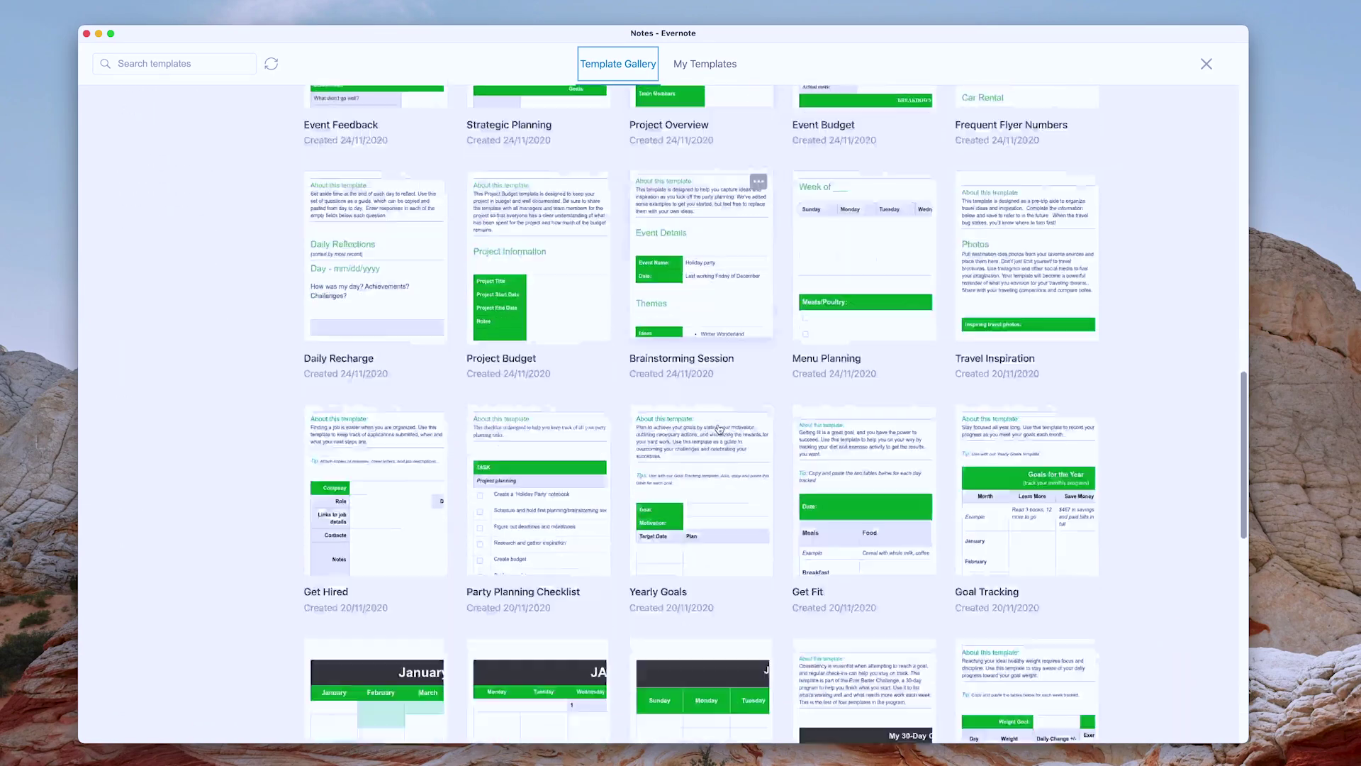
scroll(719, 429, "up", 15)
scroll(719, 429, "up", 15)
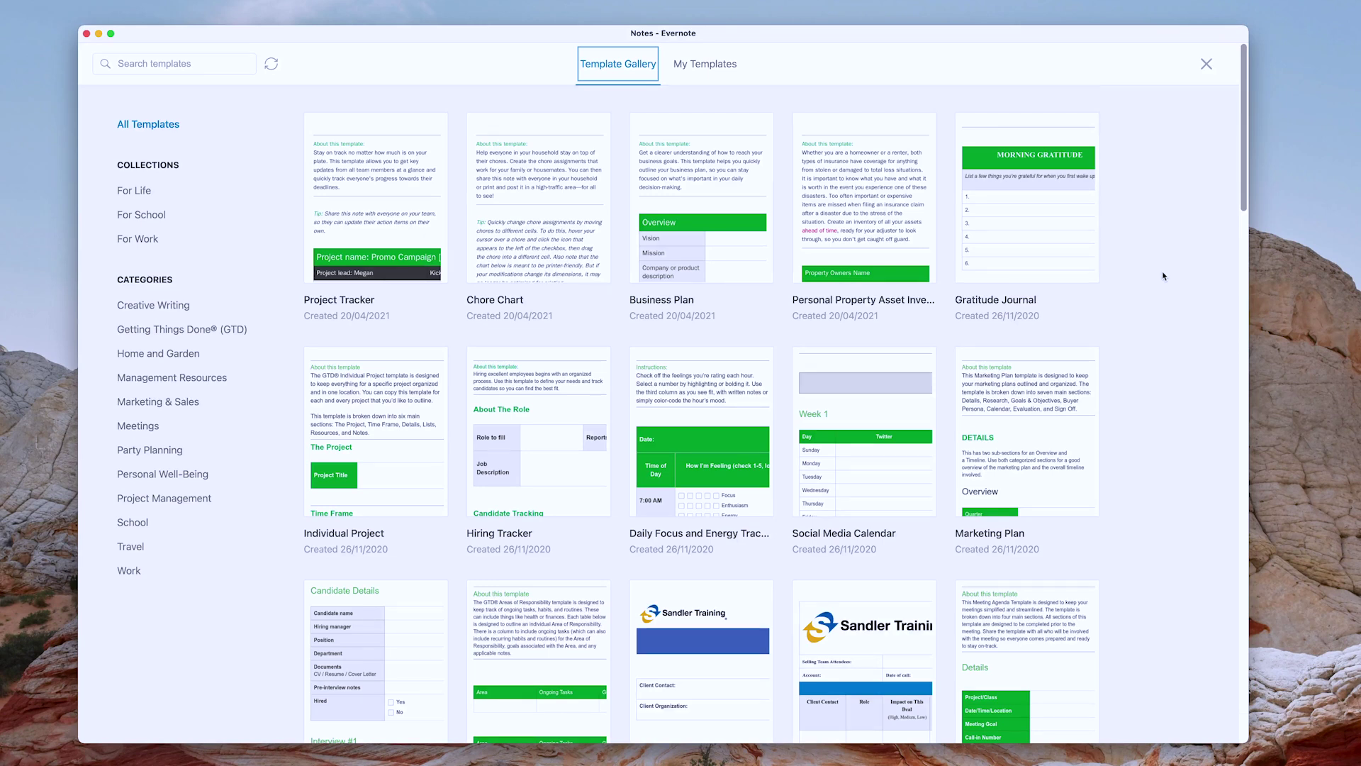
scroll(1163, 276, "down", 5)
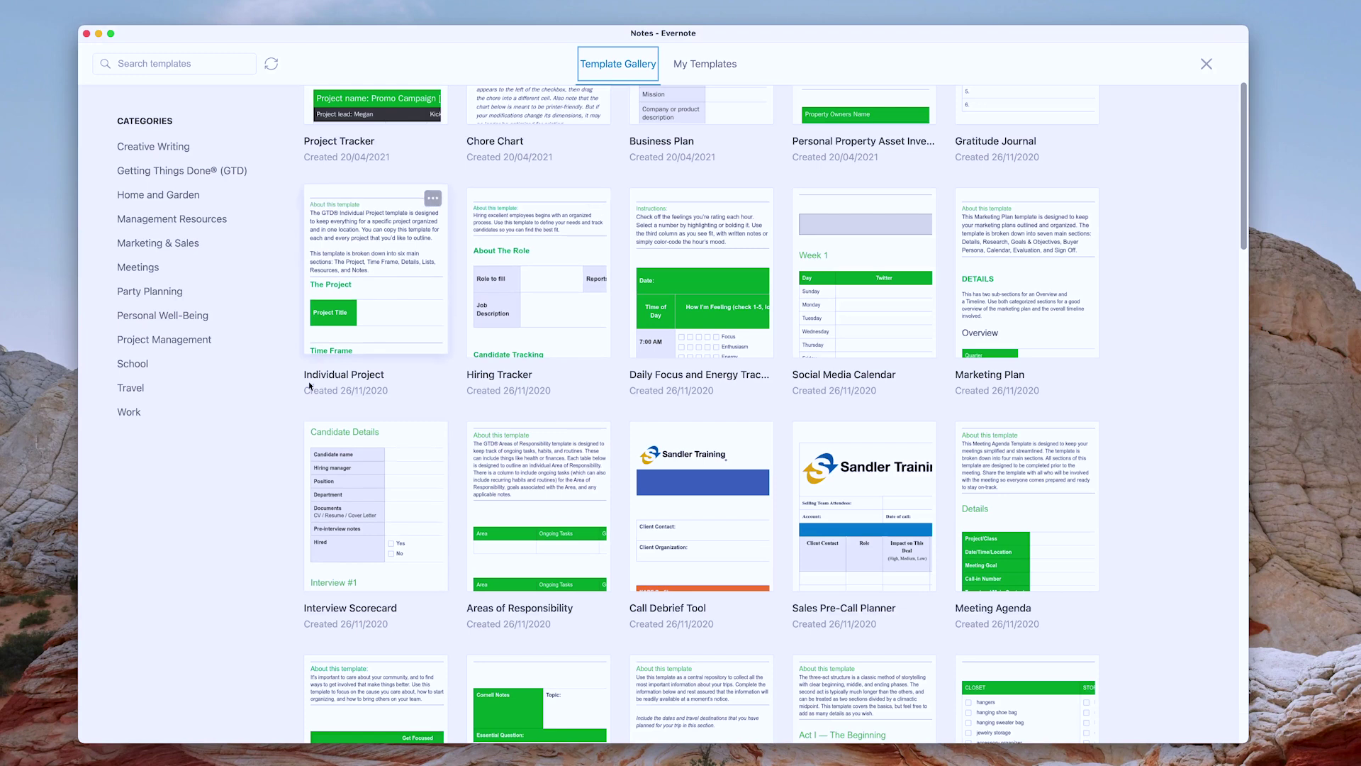
scroll(1192, 297, "up", 2)
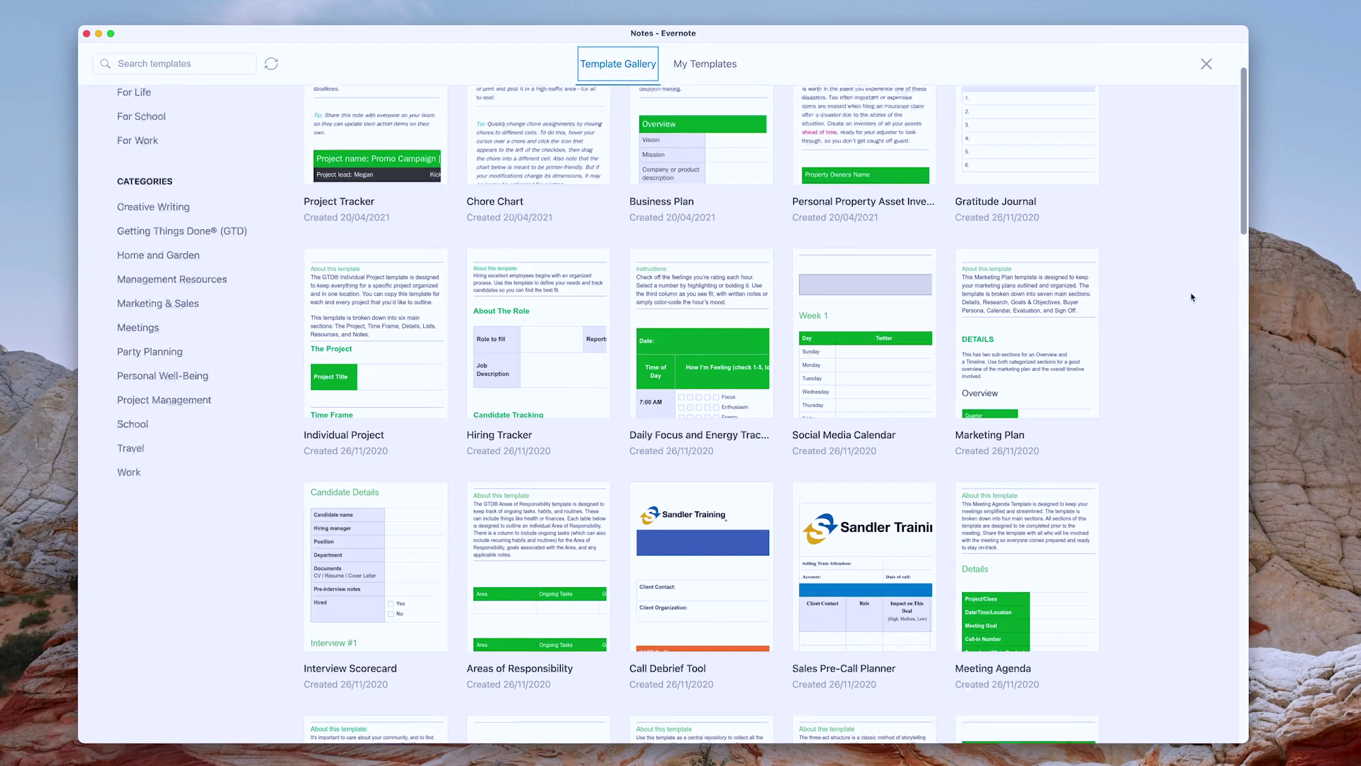
scroll(1191, 297, "up", 2)
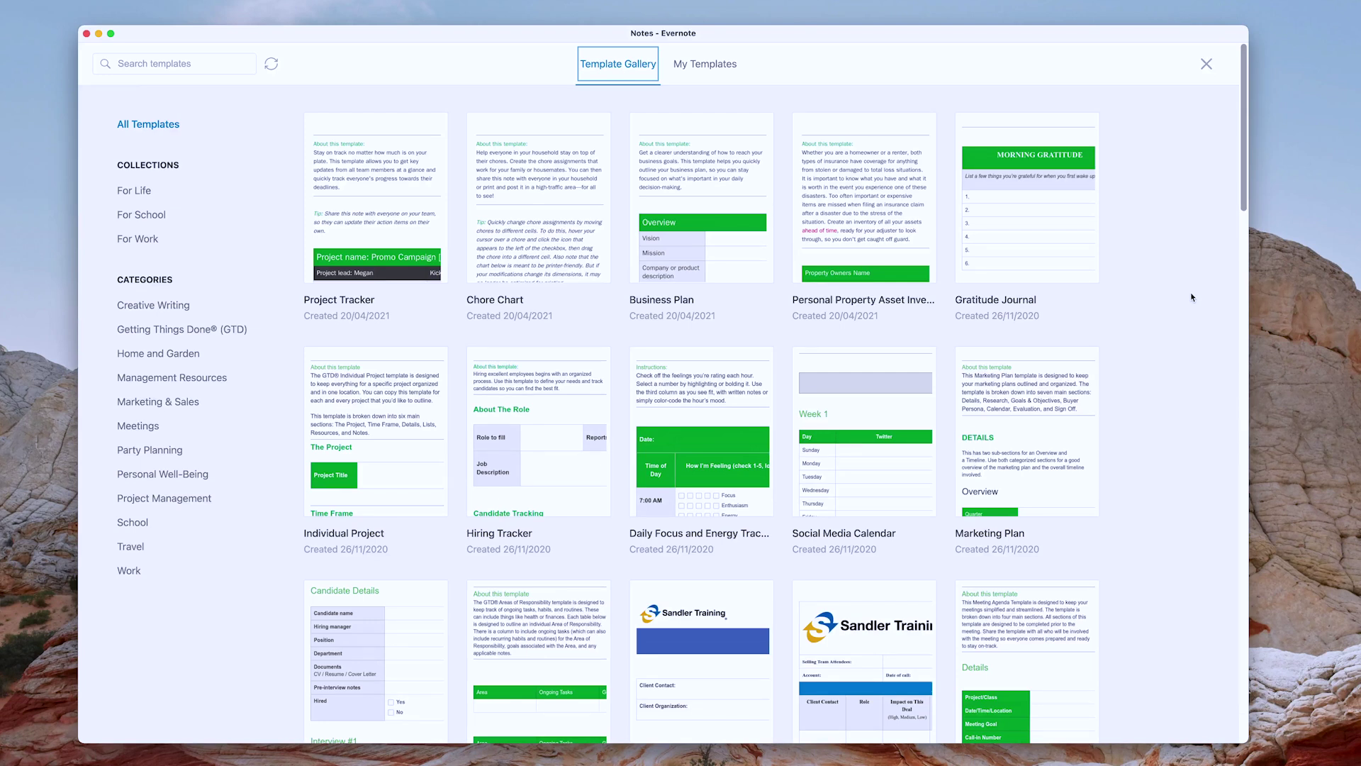
left_click(1206, 66)
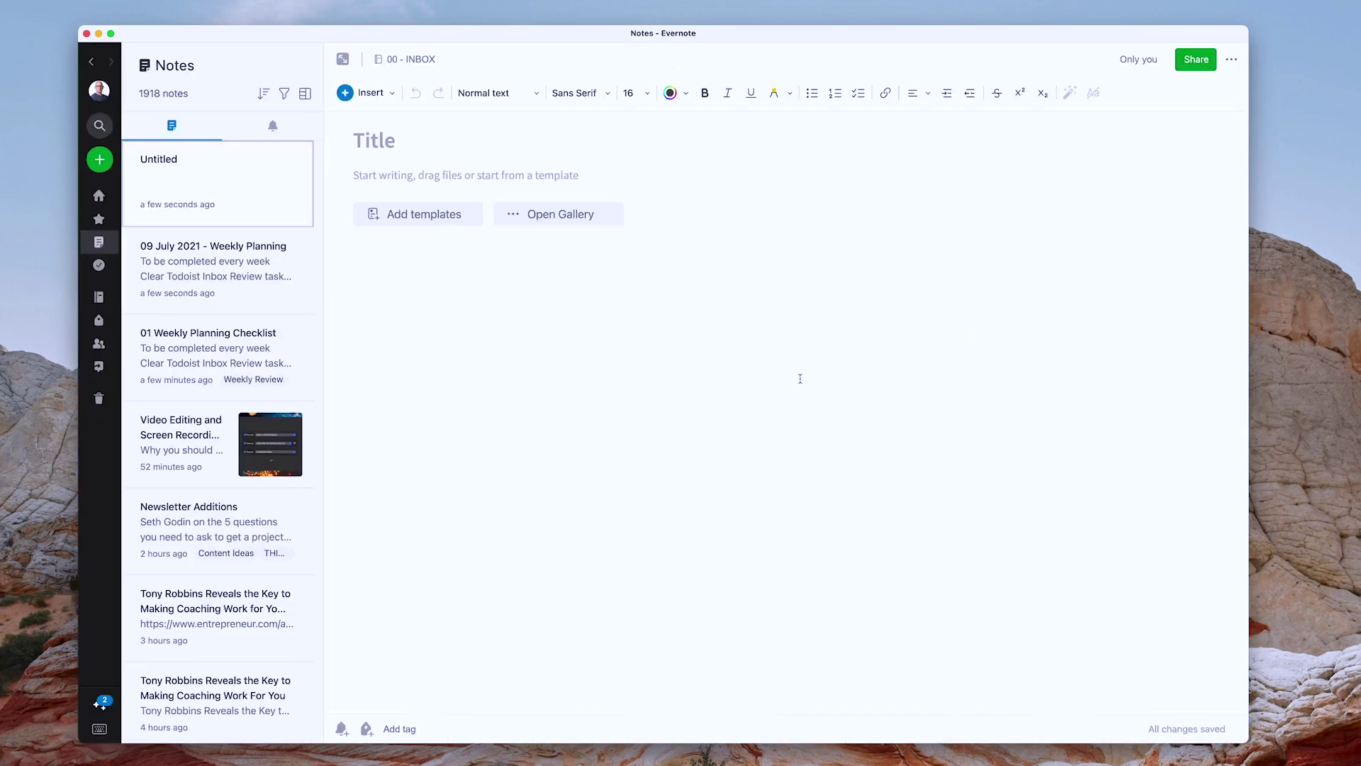
Reopen the '09 July 2021 - Weekly Planning' note, then bring up Spotlight search
left_click(181, 279)
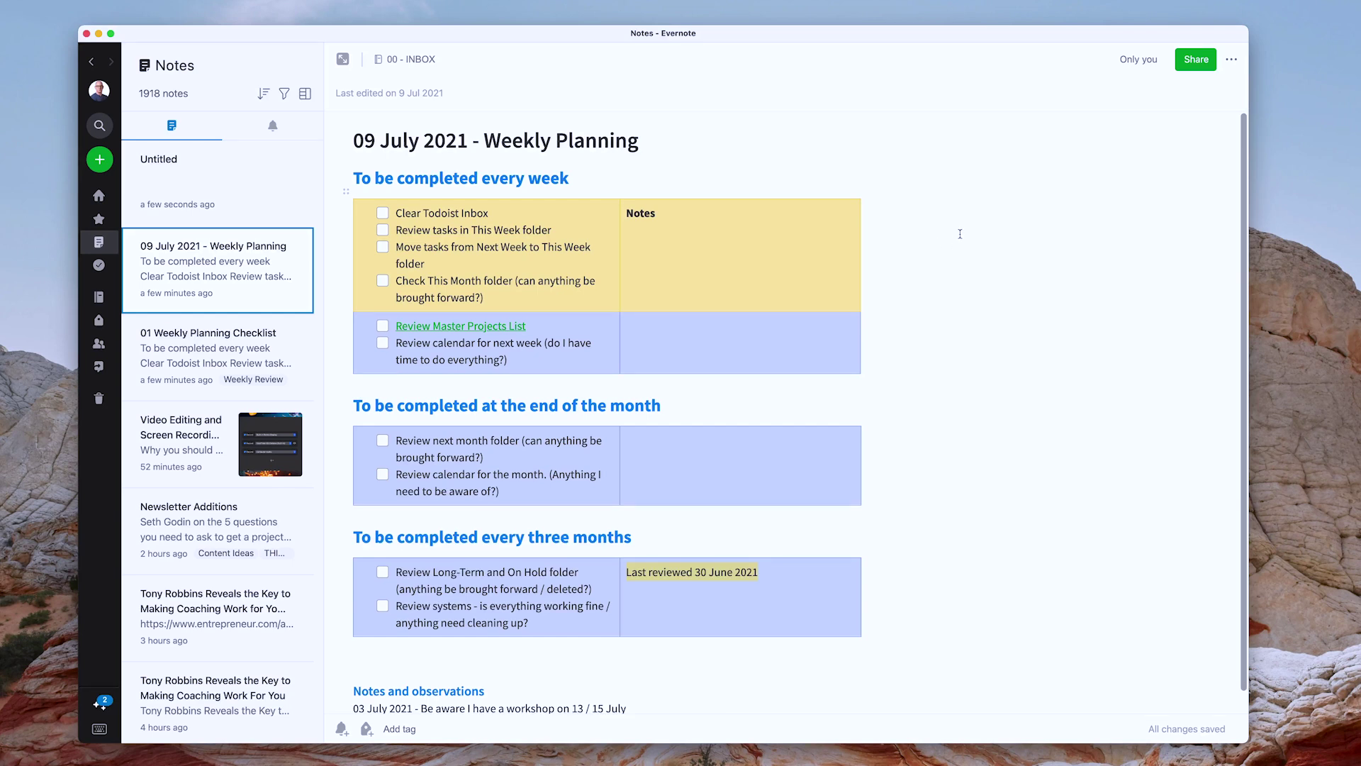
key("super+space")
Launch Safari and open the ROUTINES project in Todoist
type("safari")
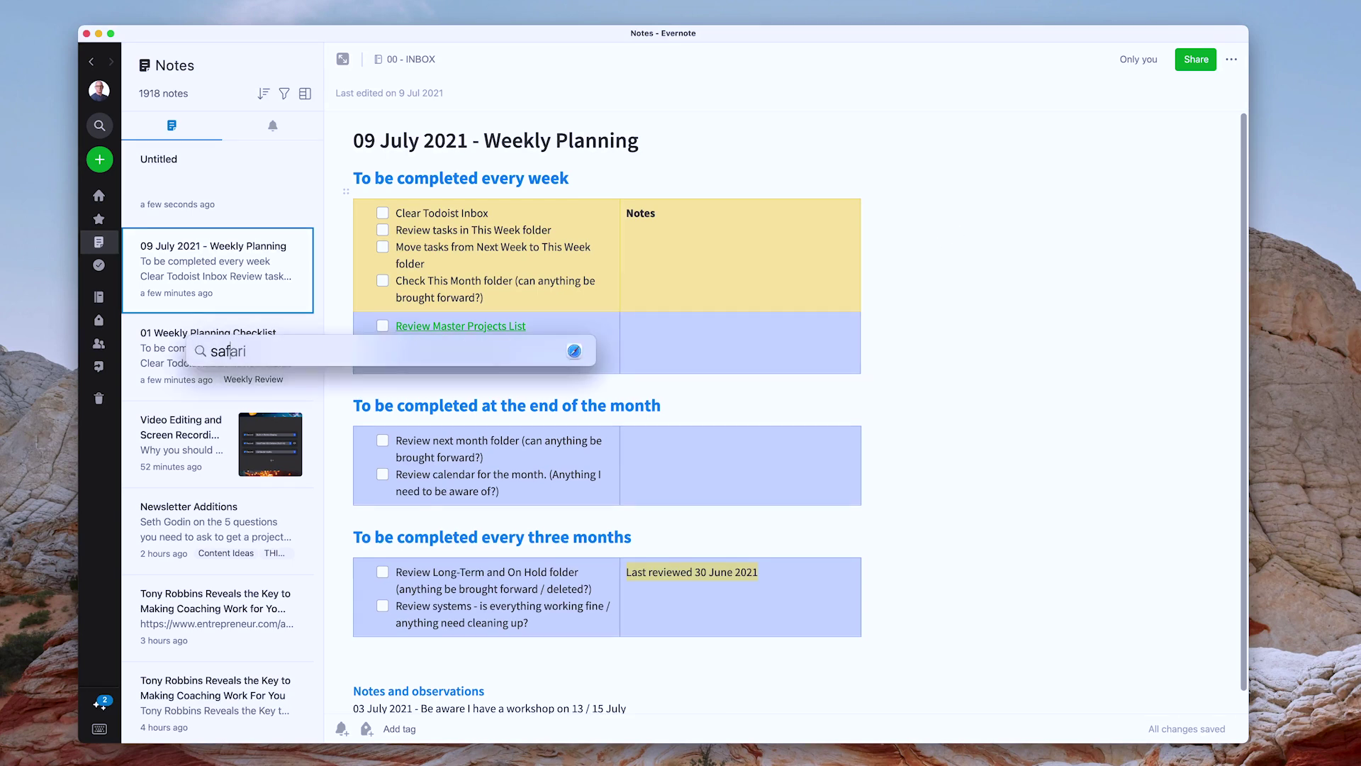
key("Return")
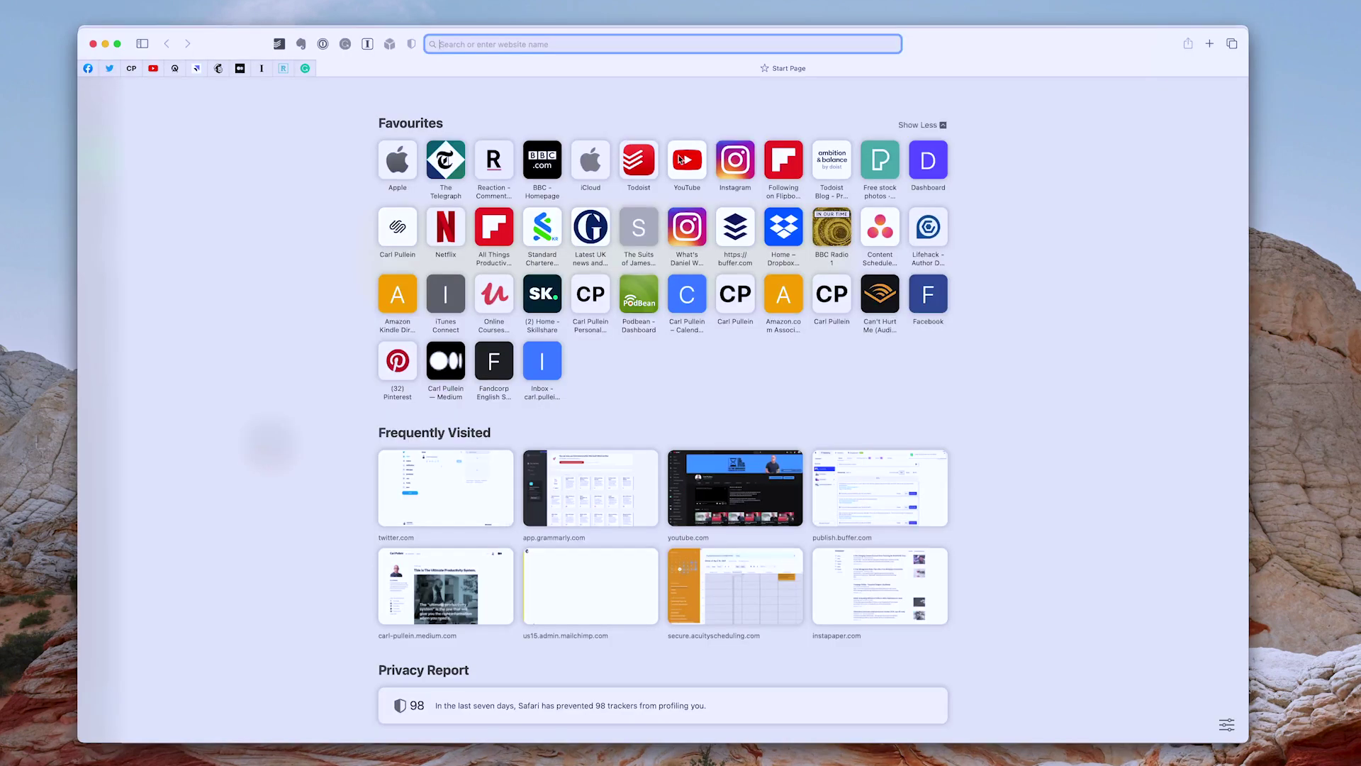
left_click(660, 160)
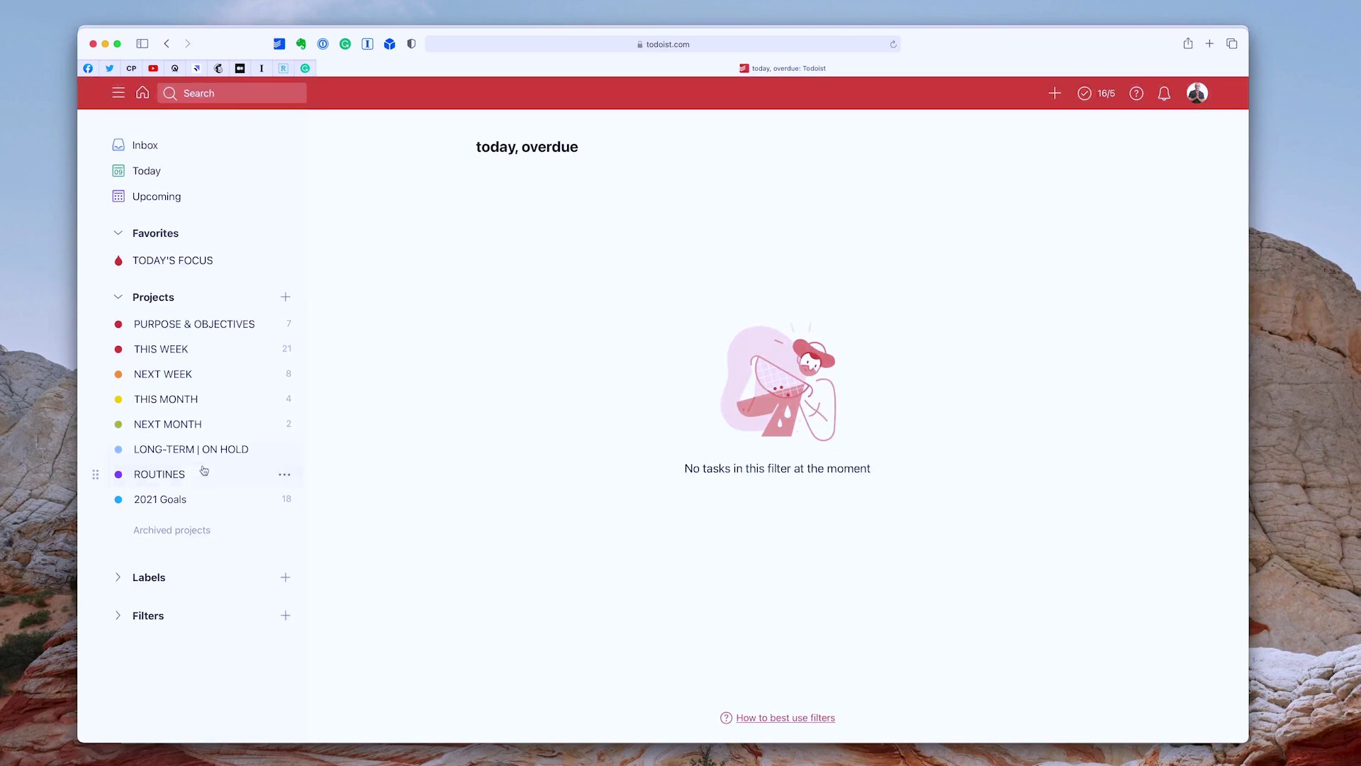
left_click(176, 473)
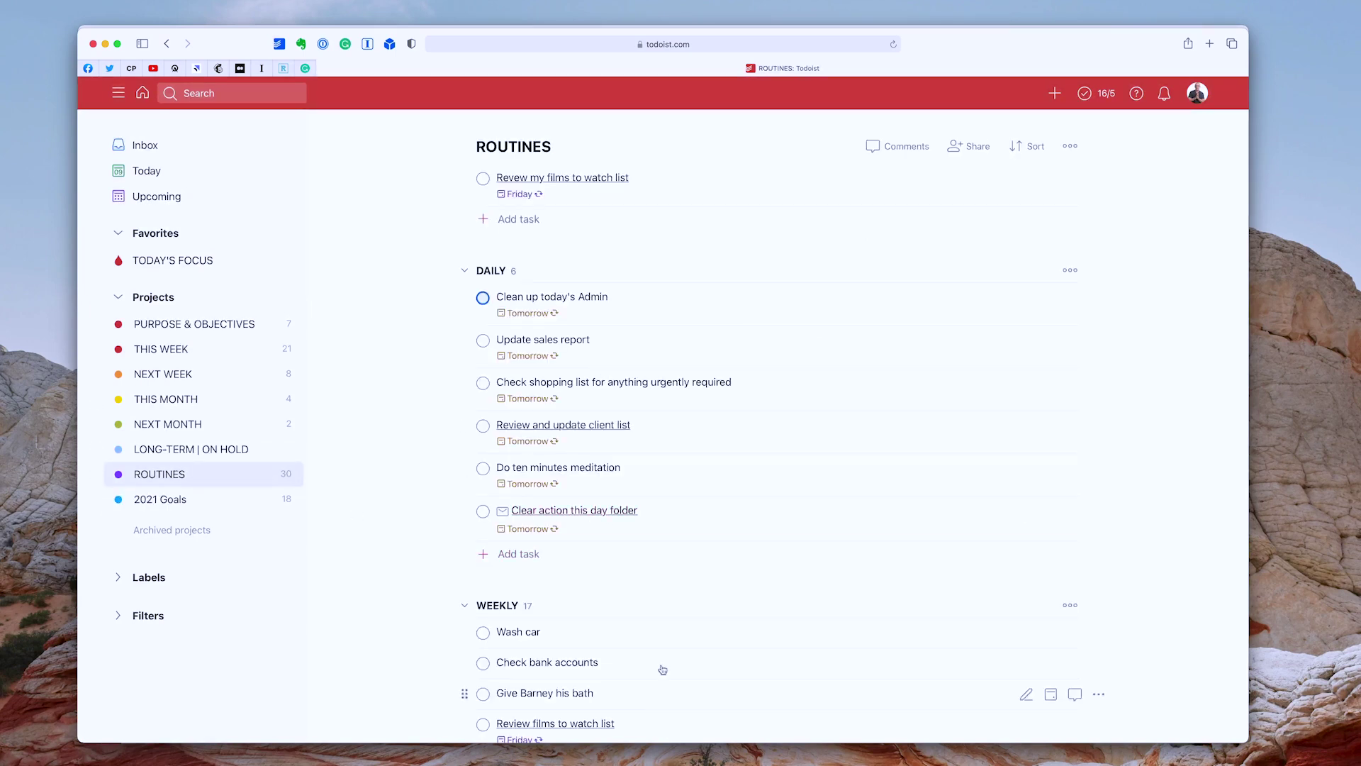
Follow the Complete Weekly Planning Session task's Evernote link, allowing it to open Evernote
scroll(662, 665, "down", 2)
scroll(666, 633, "down", 1)
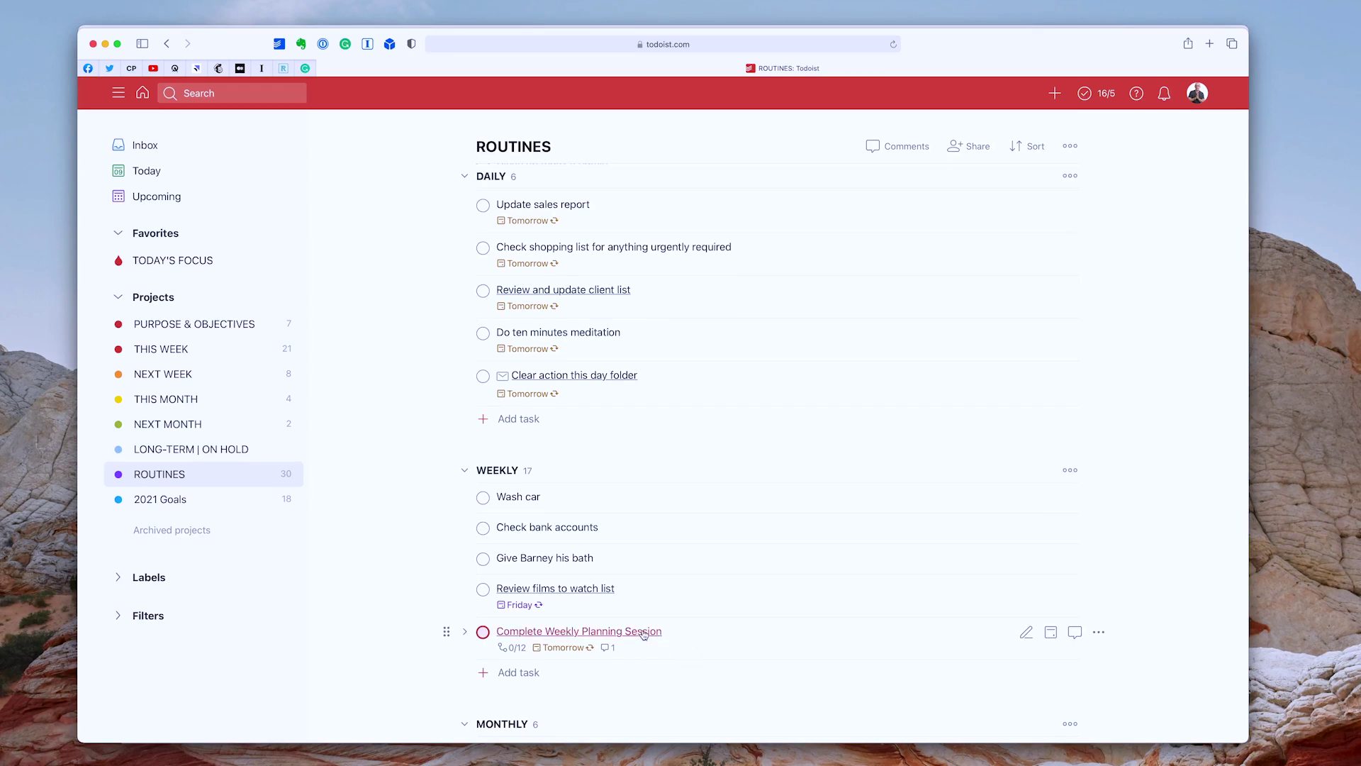
key("Delete")
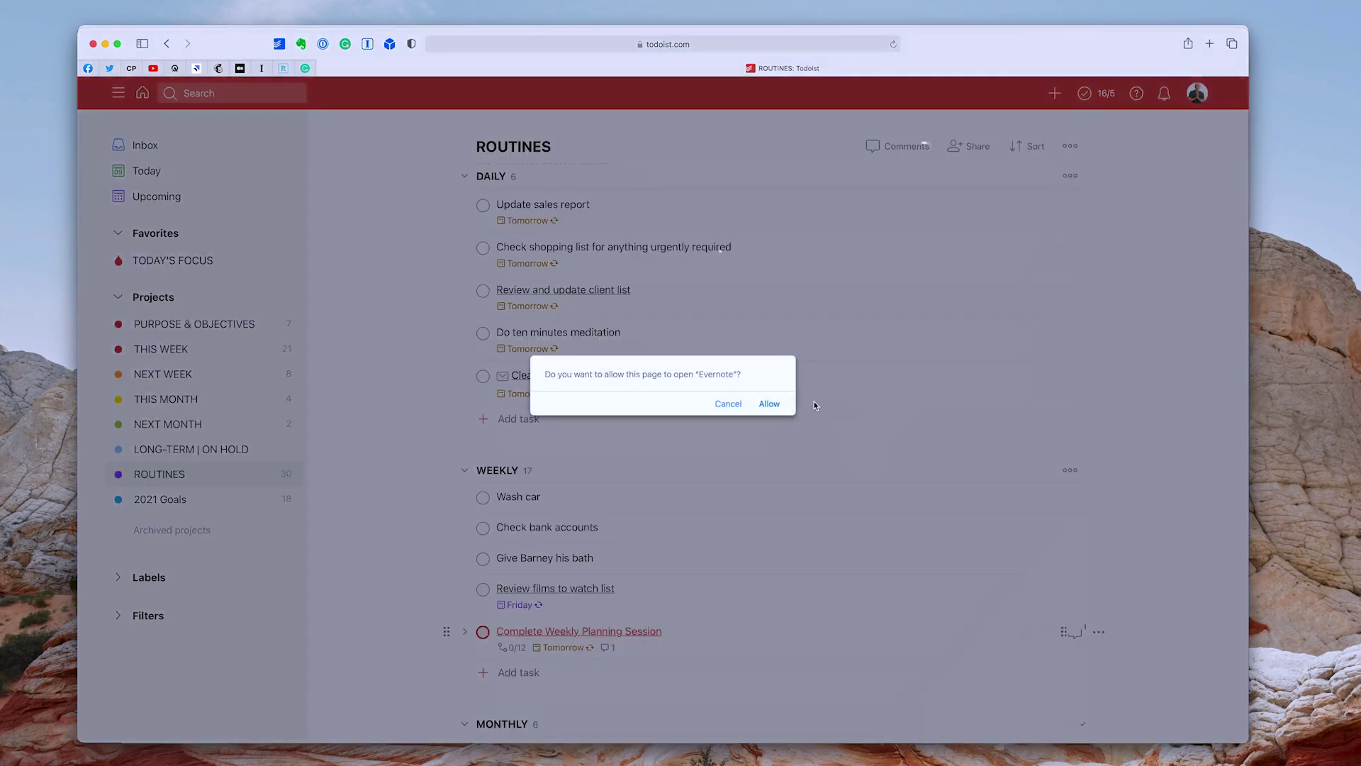
left_click(771, 401)
left_click(772, 403)
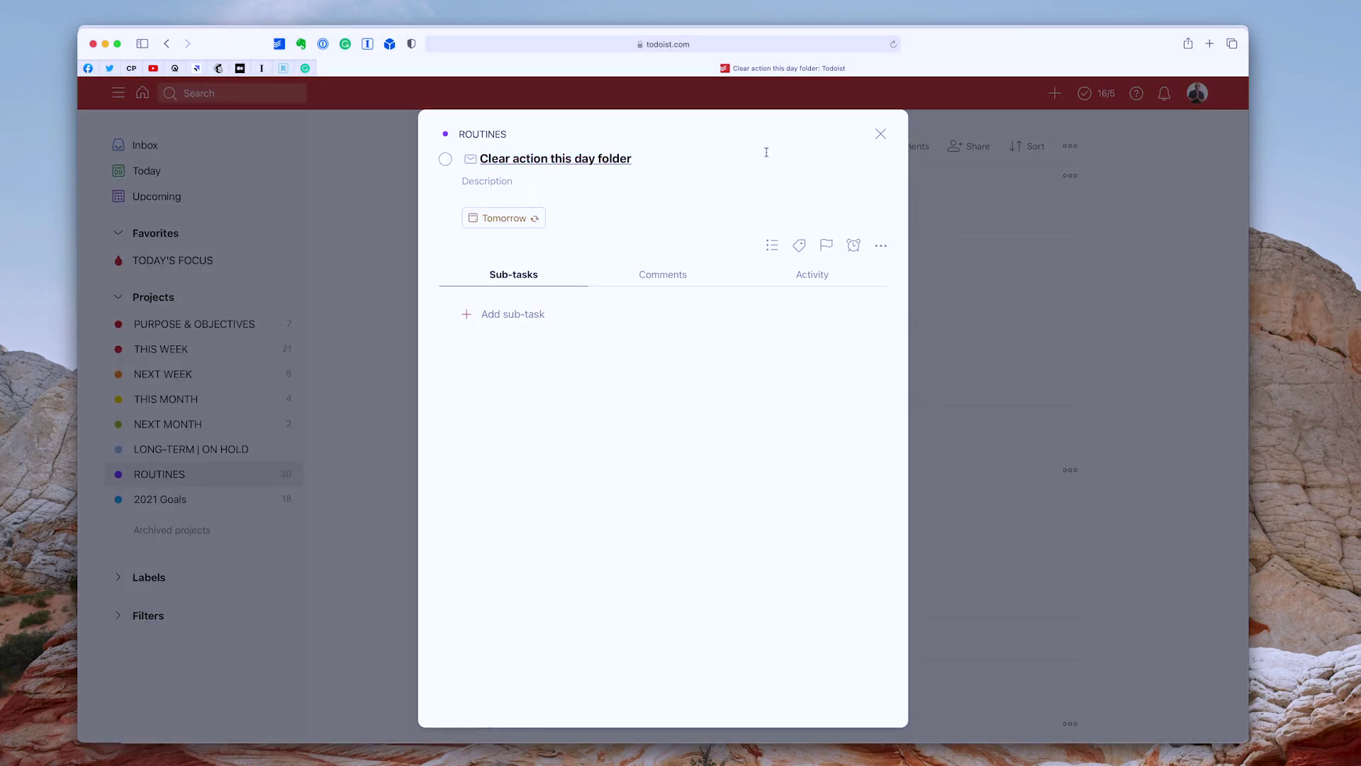
left_click(880, 134)
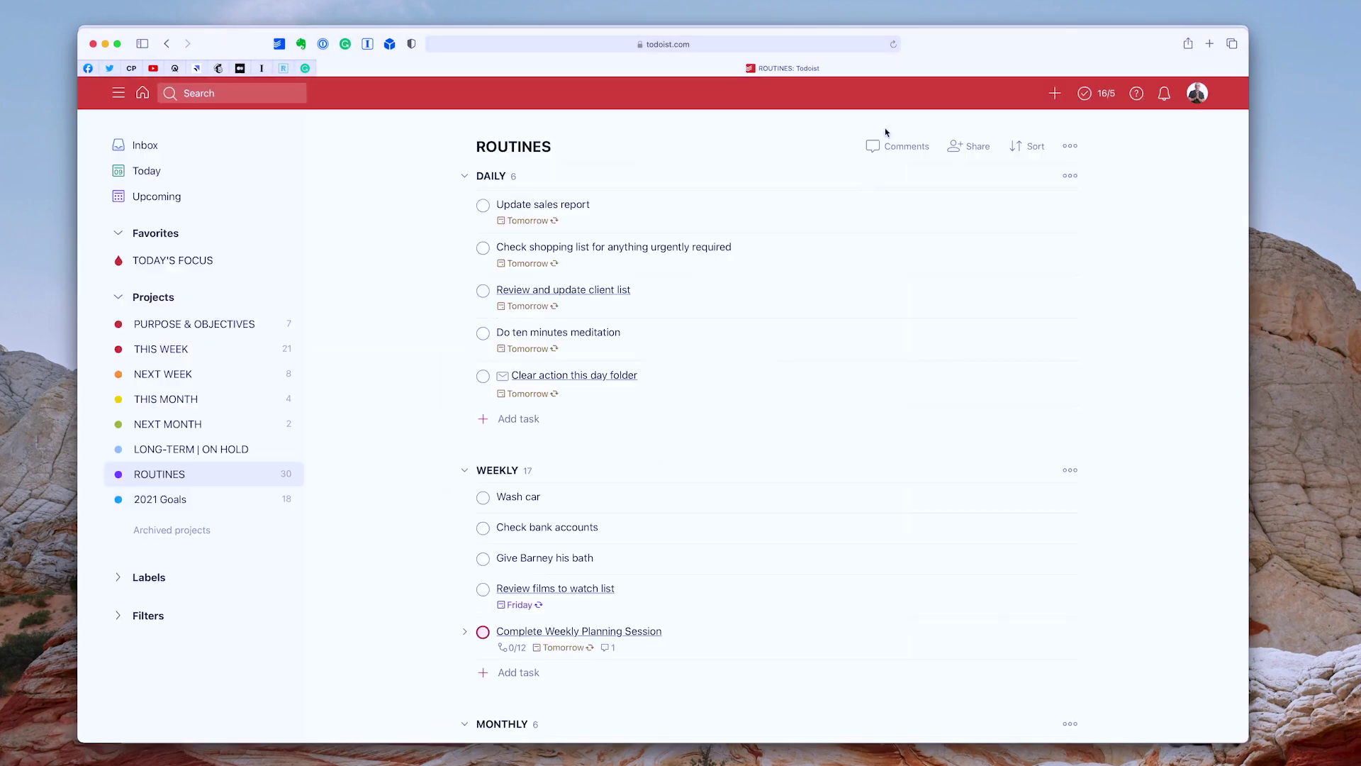
left_click(560, 631)
left_click(769, 403)
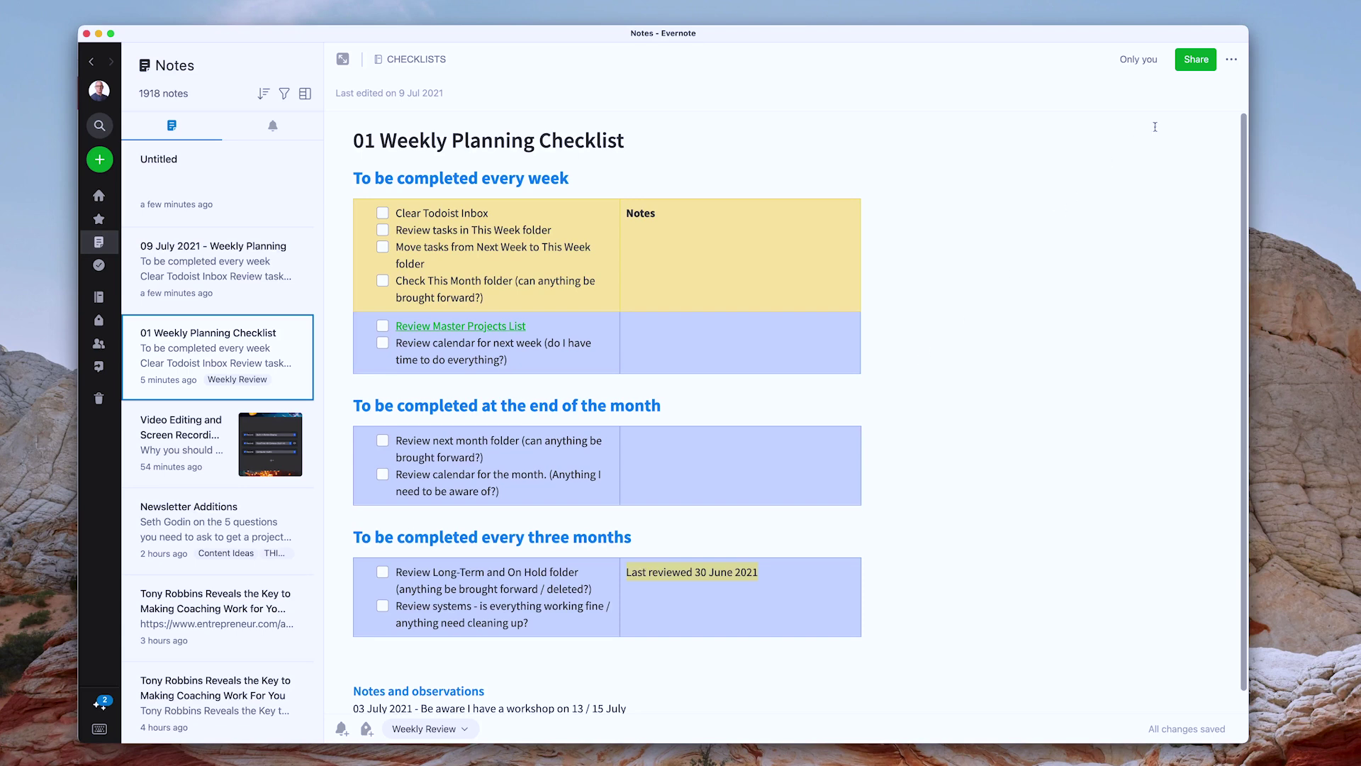
Copy the 01 Weekly Planning Checklist note's app link via Copy internal link
left_click(1233, 61)
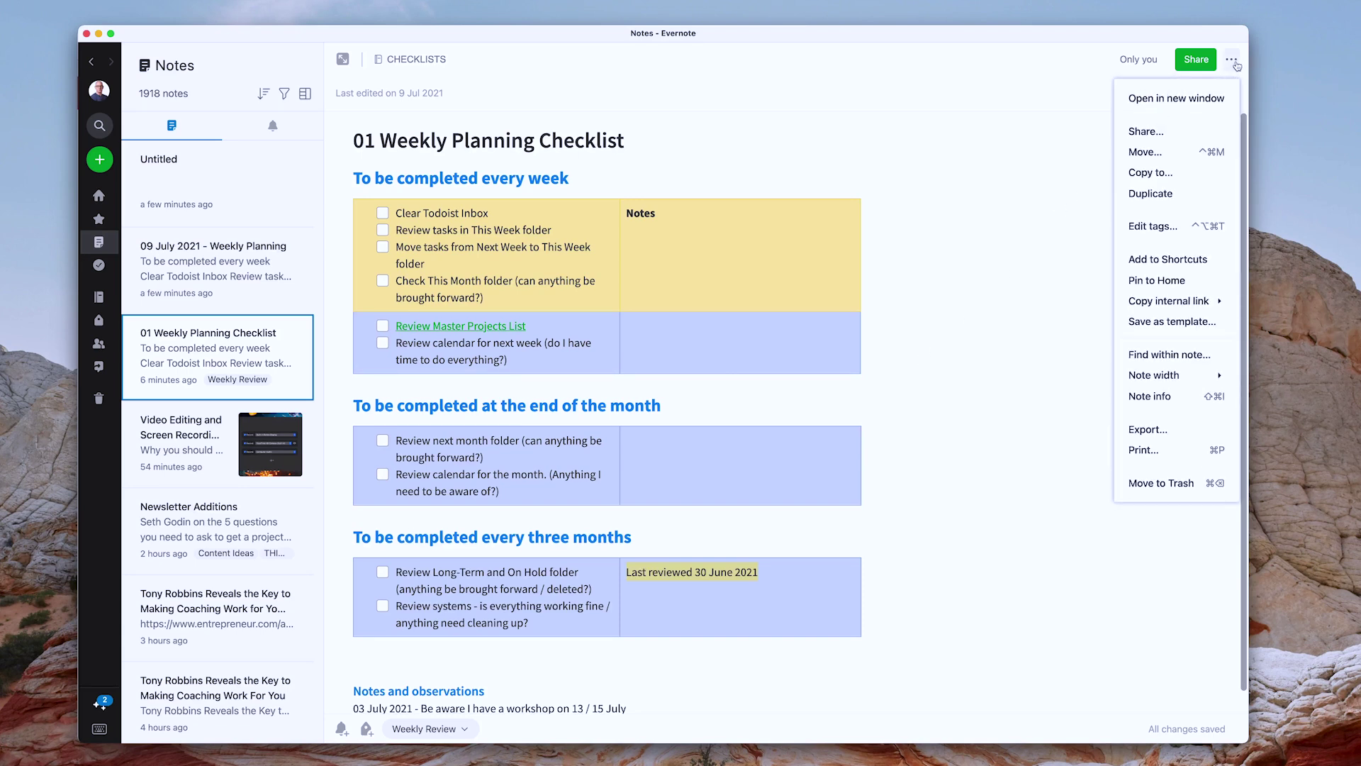
mouse_move(1177, 303)
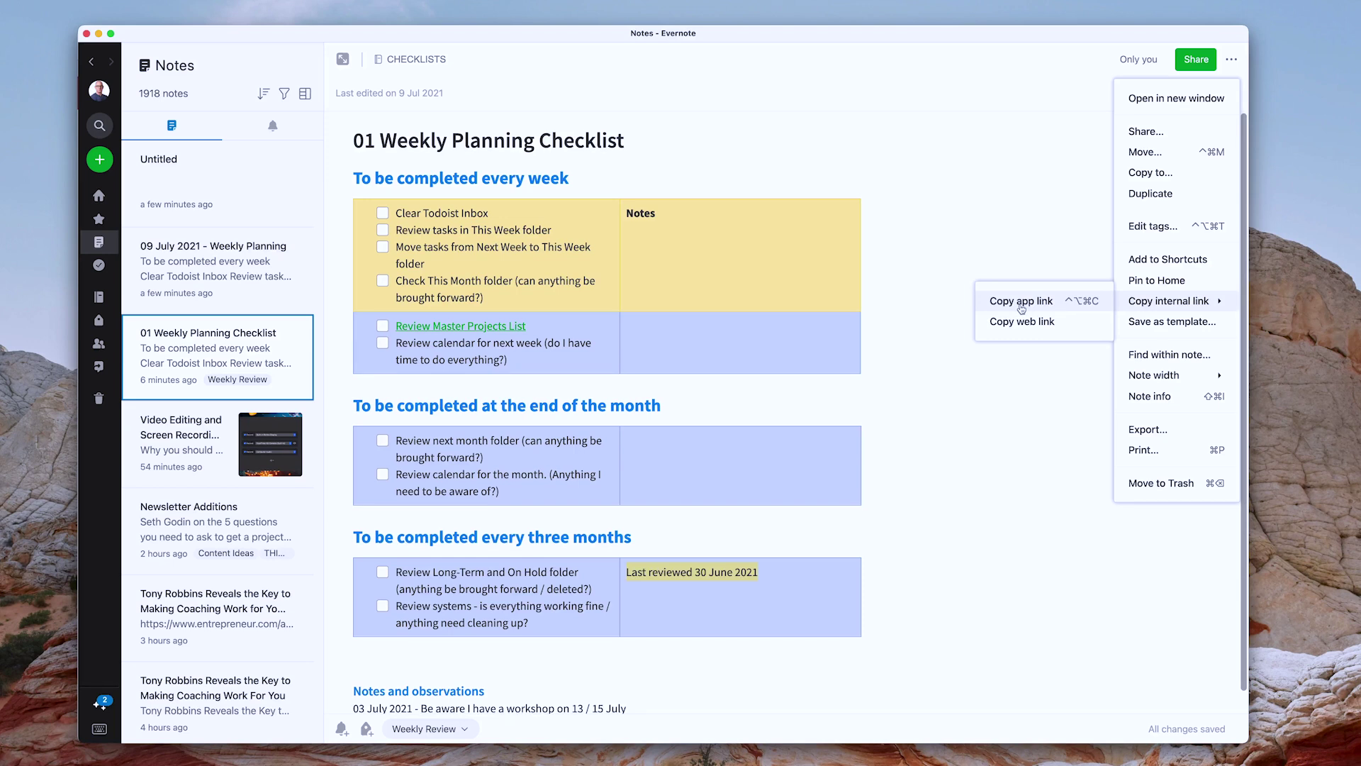
left_click(994, 398)
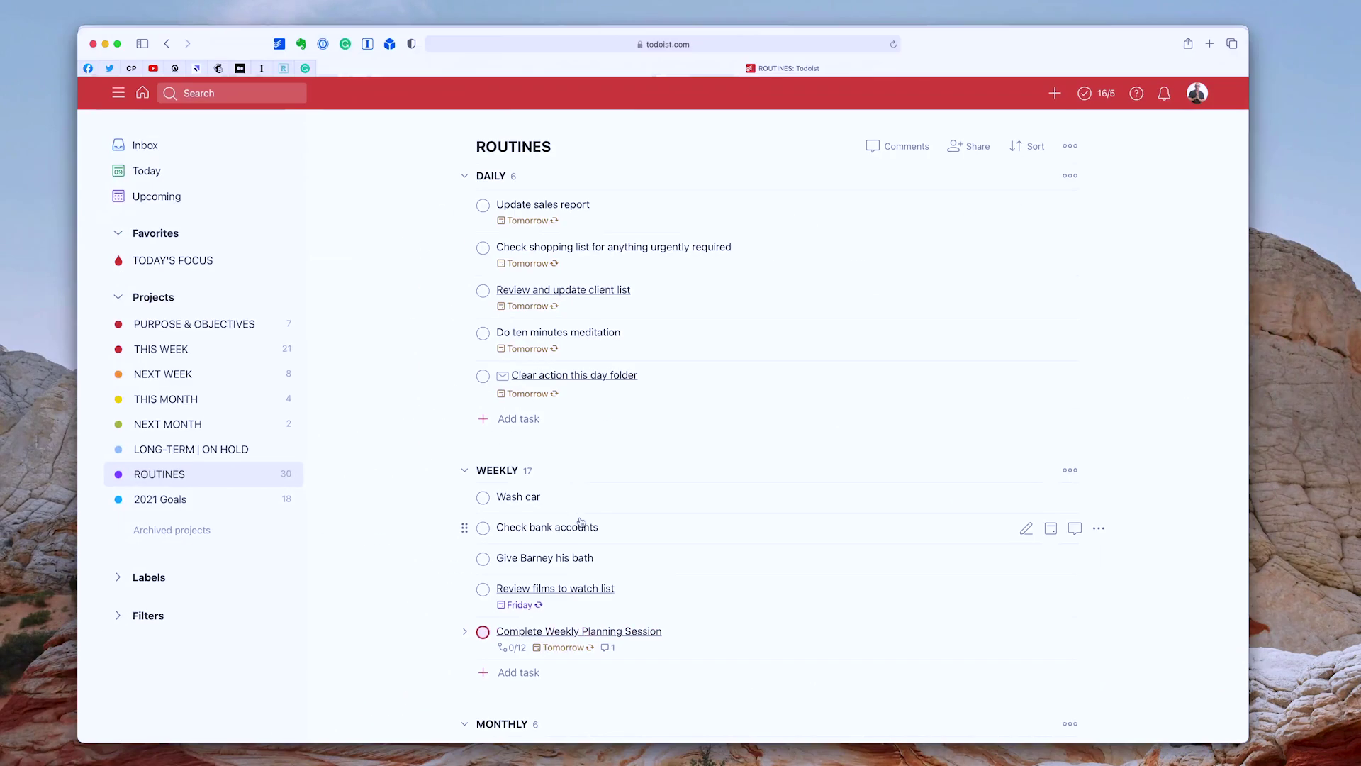
Paste the Evernote app link into the Complete Weekly Planning Session task title and save
left_click(679, 638)
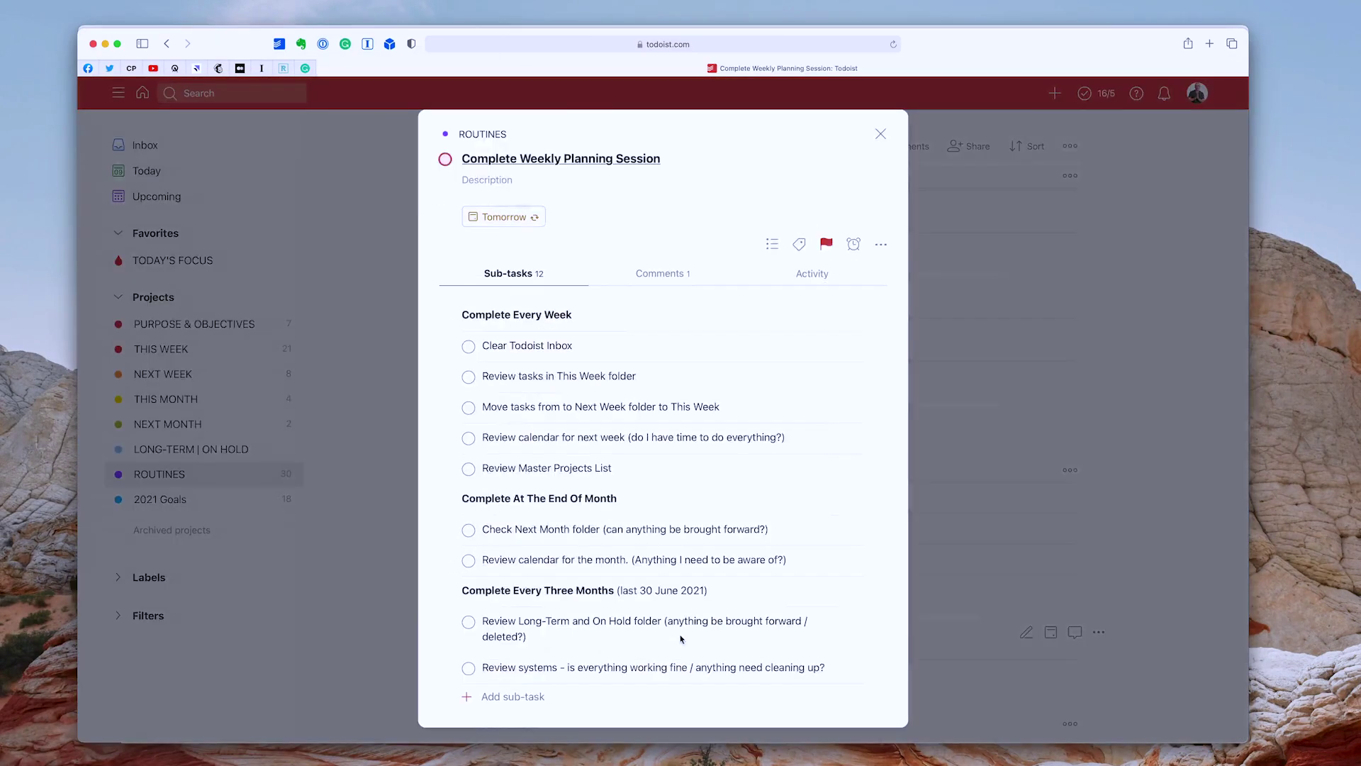
left_click(693, 154)
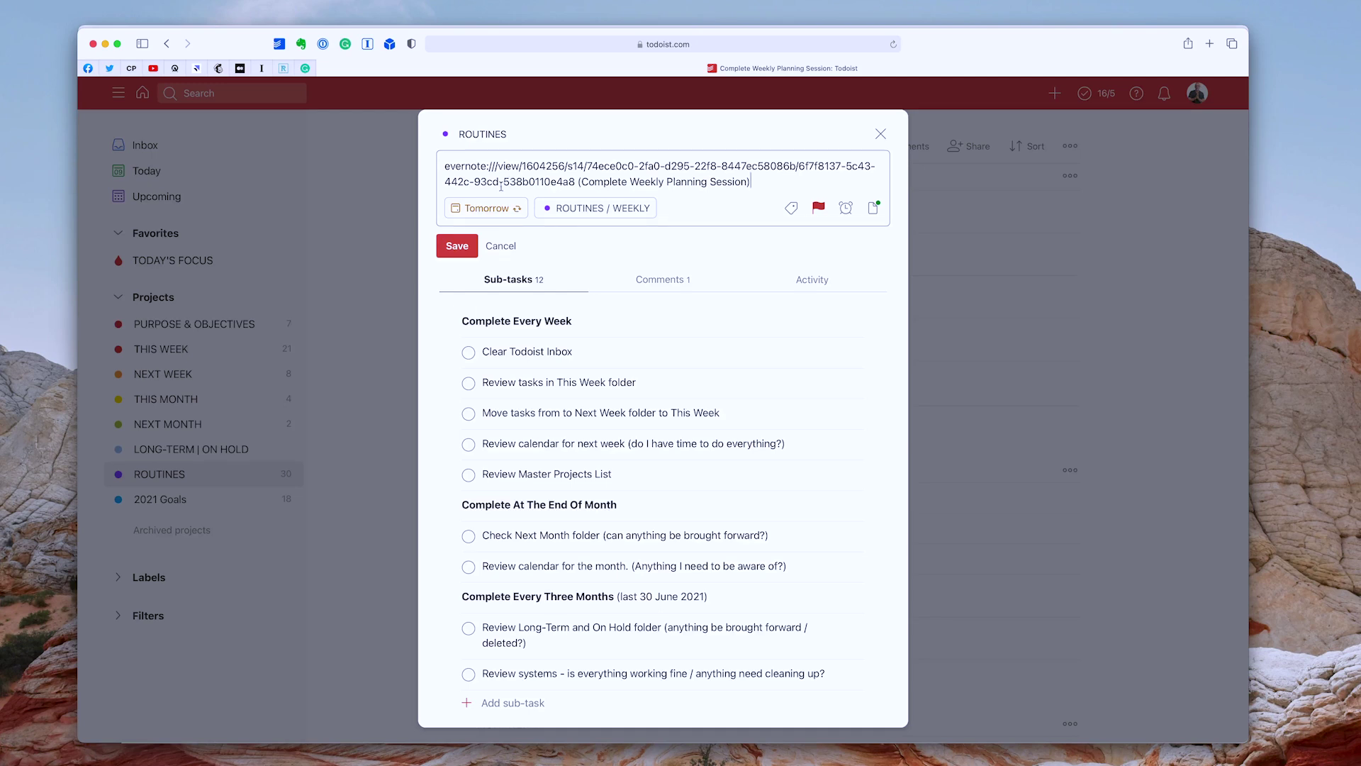
left_click(497, 248)
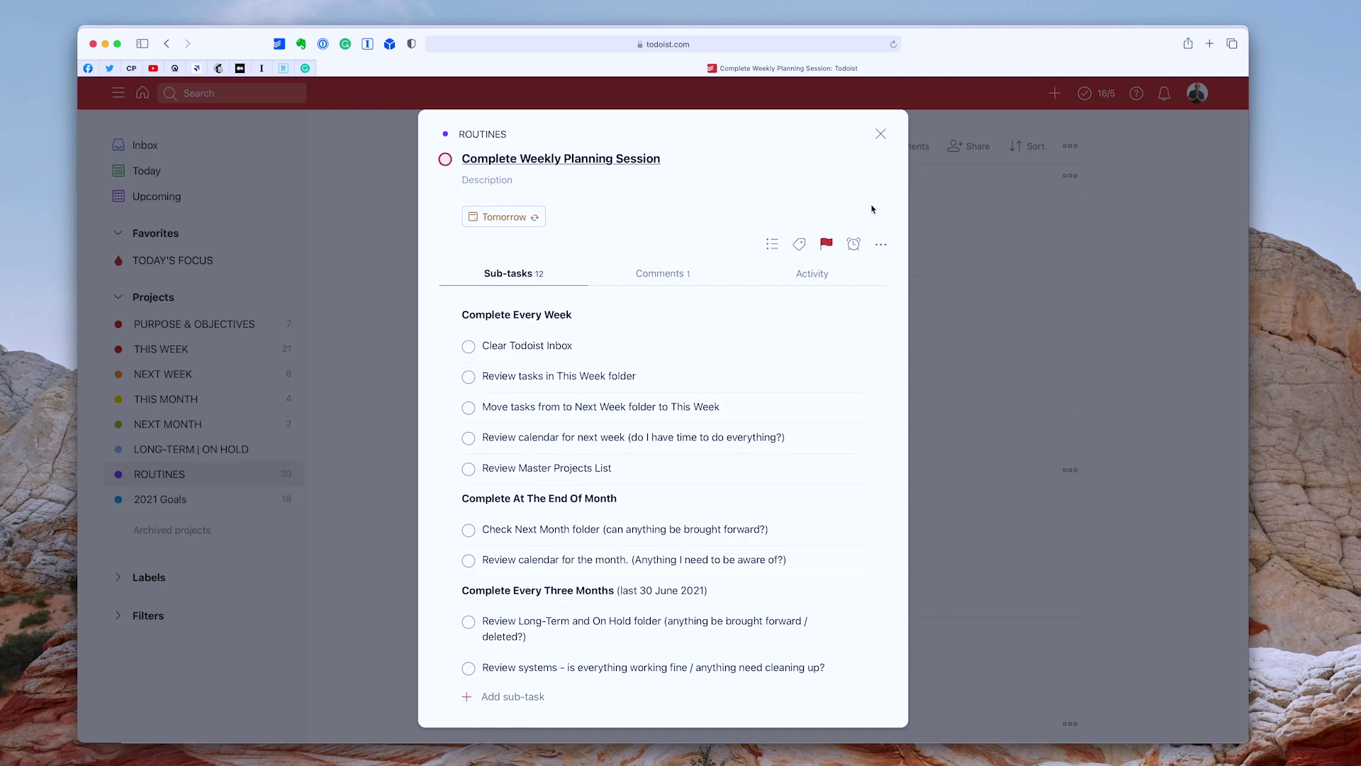
Close the Todoist task details and bring the Evernote window forward via Mission Control
left_click(881, 134)
key("ctrl+Up")
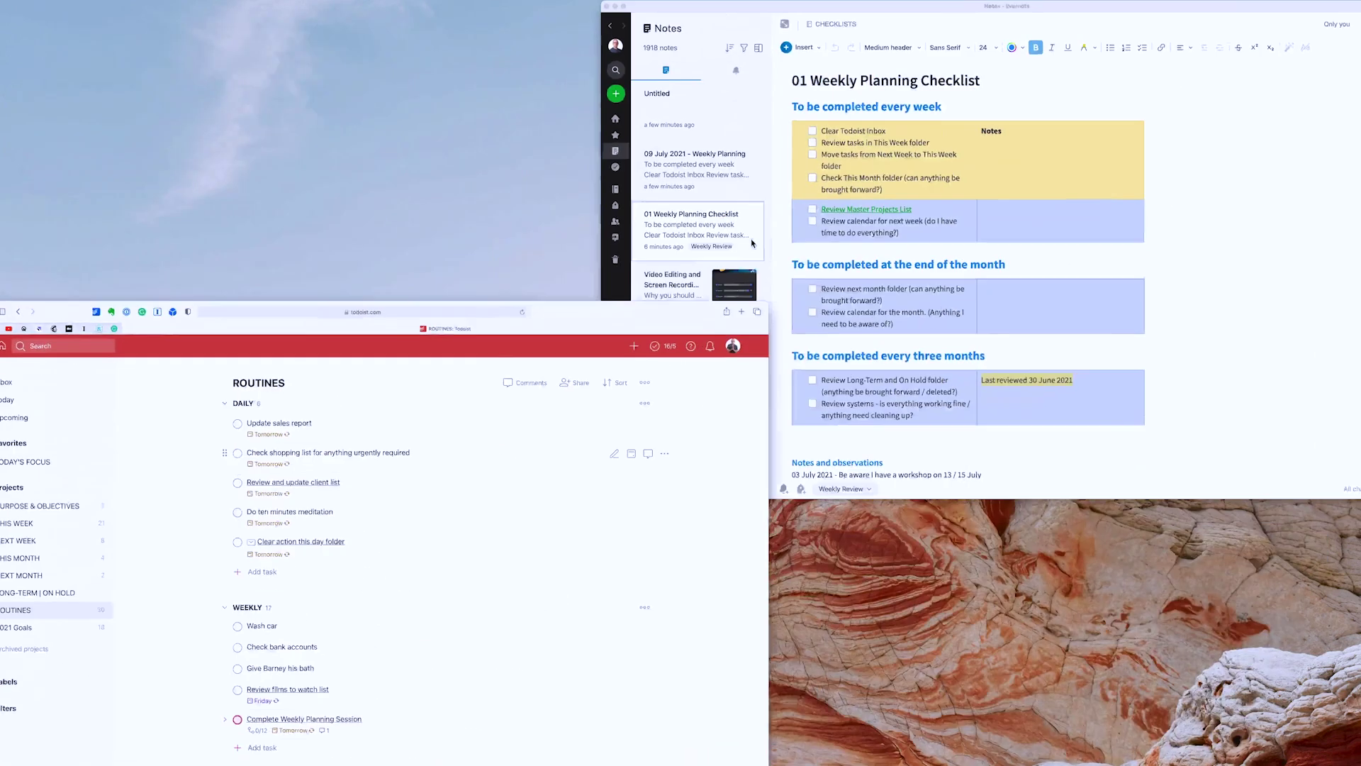
left_click(889, 349)
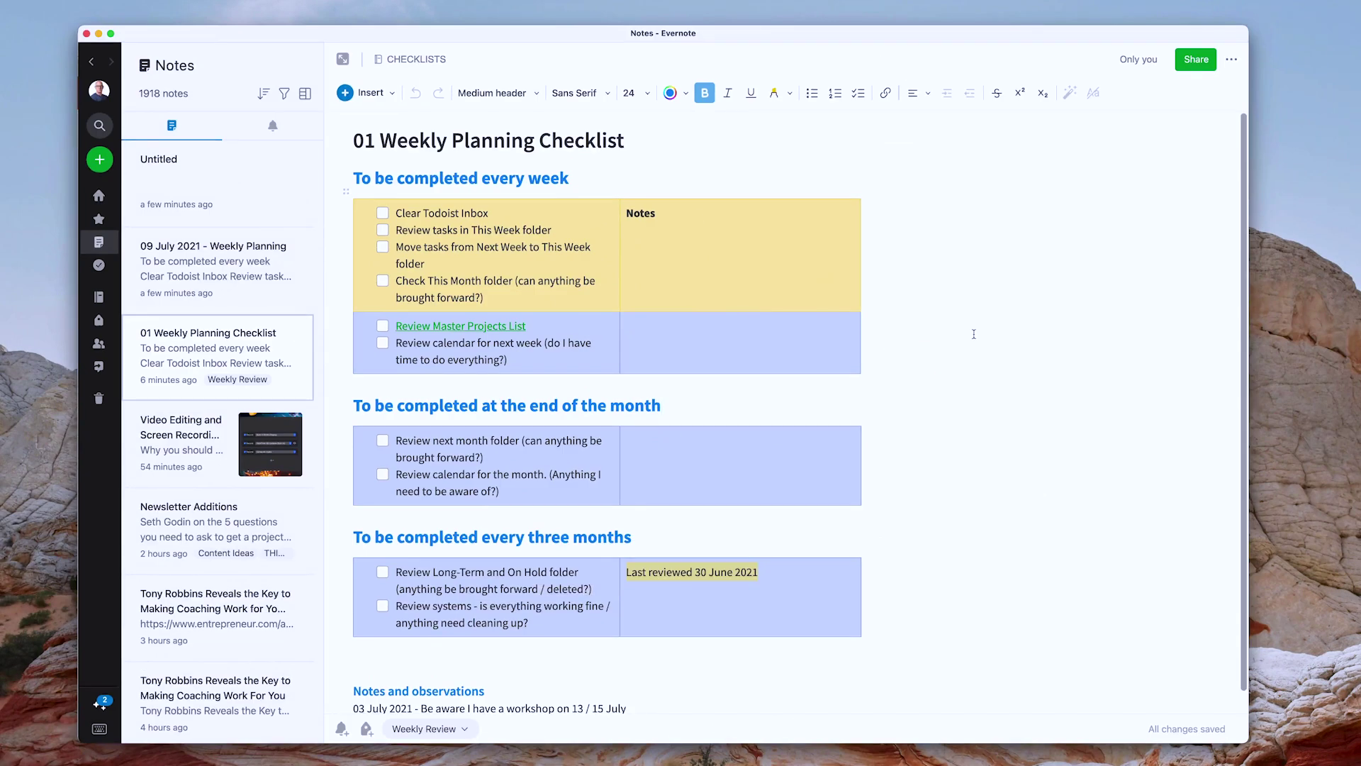